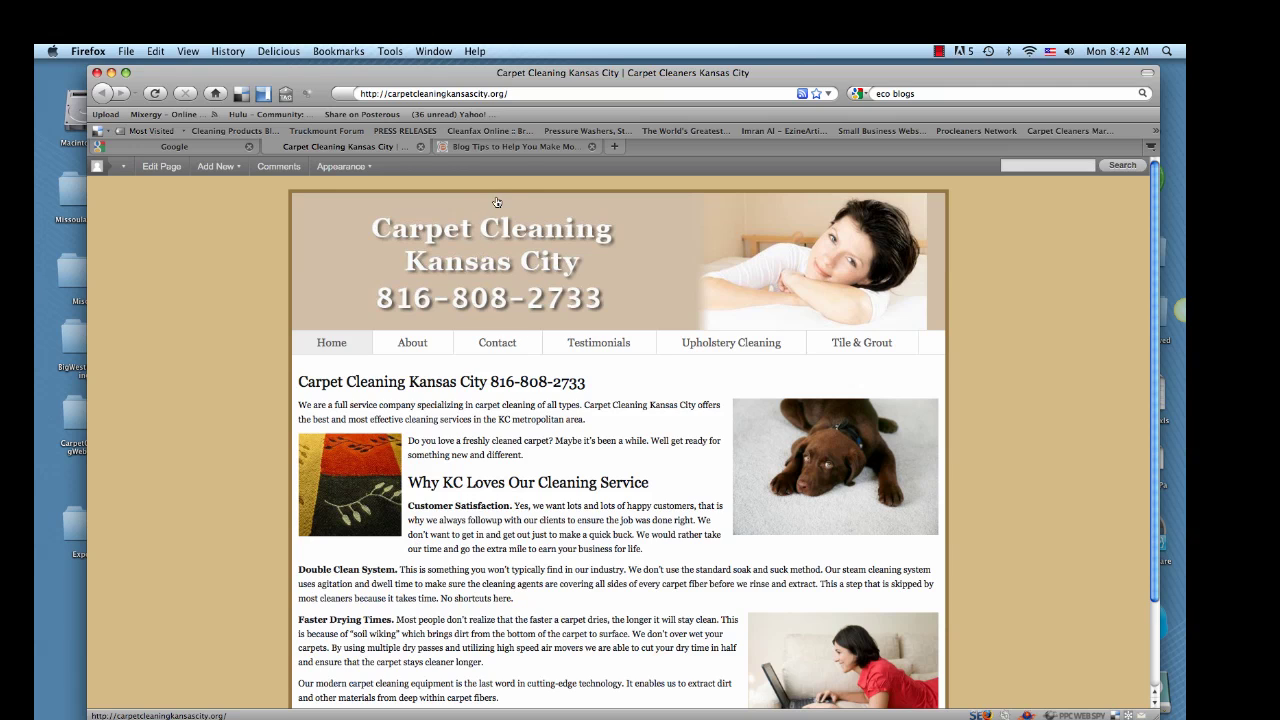
Switch to ProBlogger and open the 'Eliminate 21 Reputation-Crushing Writing Mistakes from Your Blog' post from the home page
{"action": "left_click", "coordinate": [515, 147]}
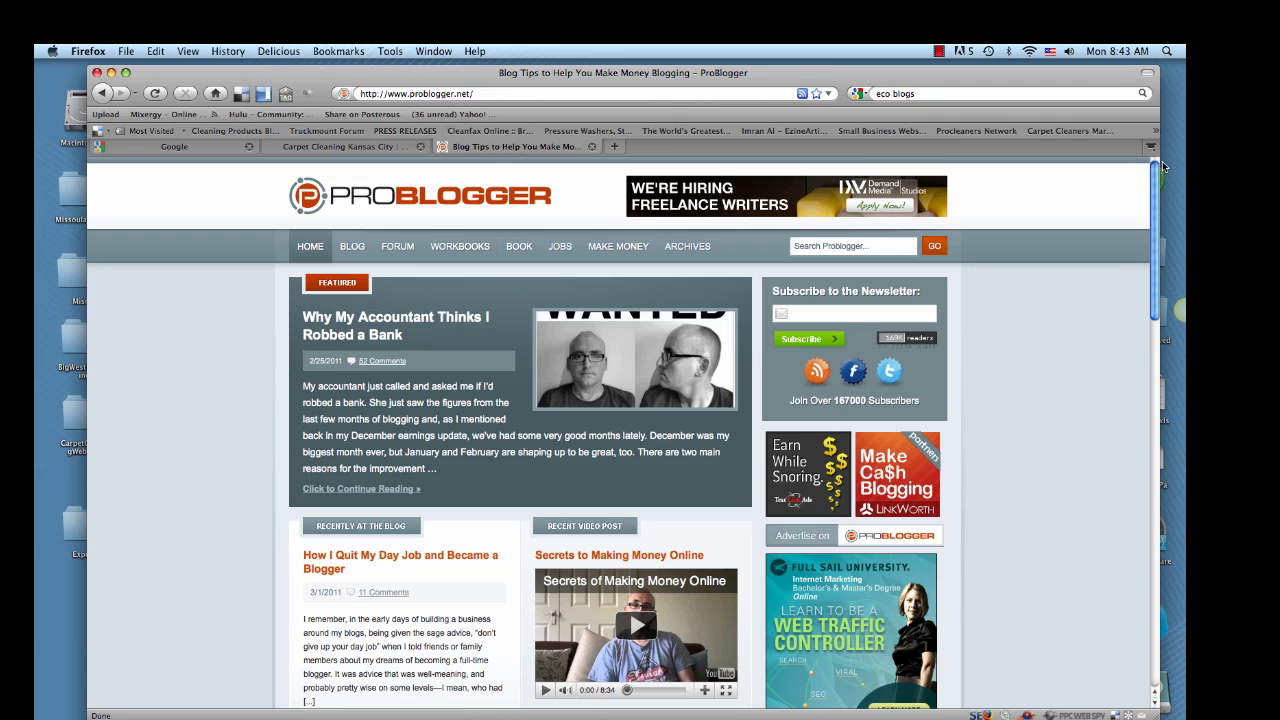
{"action": "scroll", "coordinate": [1153, 182], "scroll_direction": "down", "scroll_amount": 1}
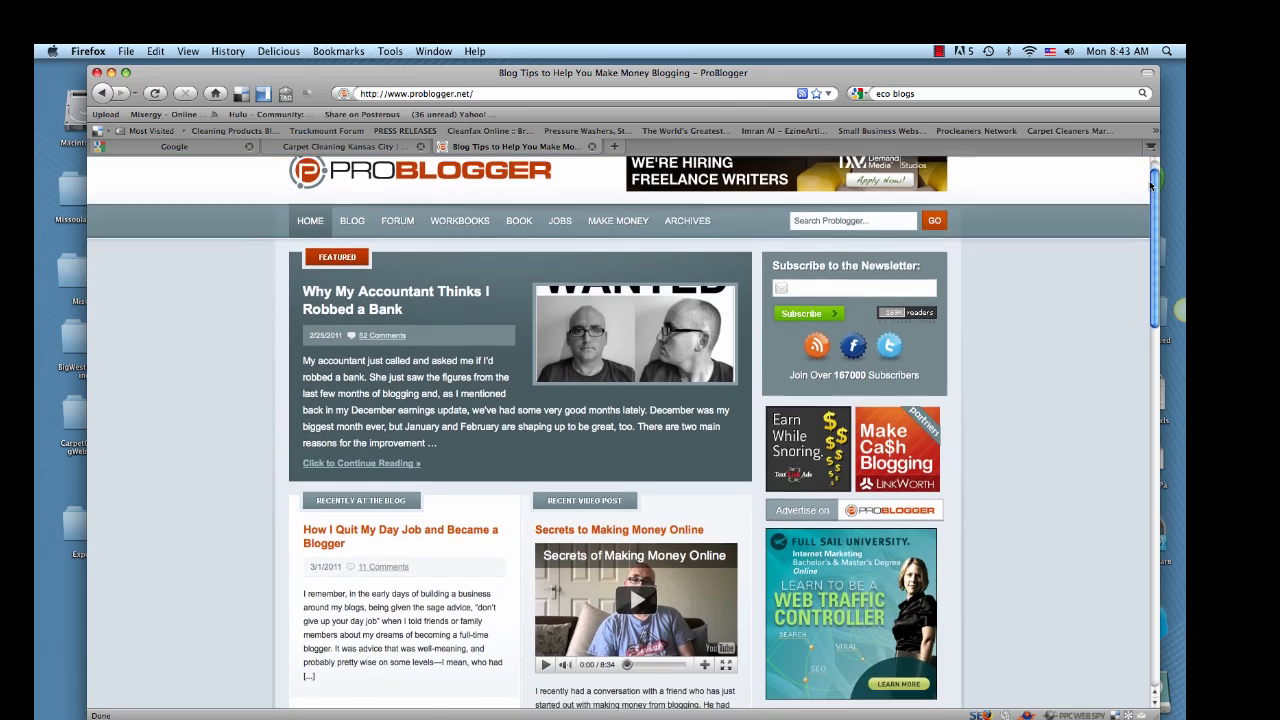
{"action": "scroll", "coordinate": [1151, 186], "scroll_direction": "down", "scroll_amount": 3}
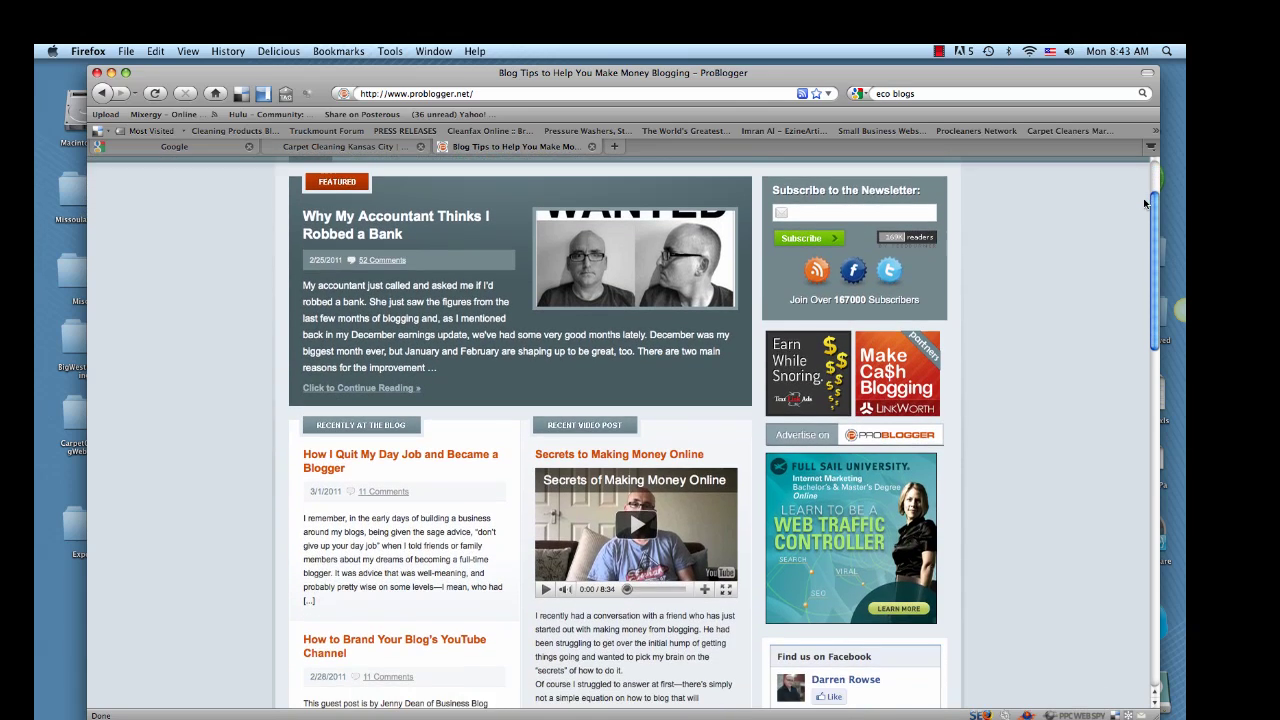
{"action": "scroll", "coordinate": [1145, 204], "scroll_direction": "down", "scroll_amount": 3}
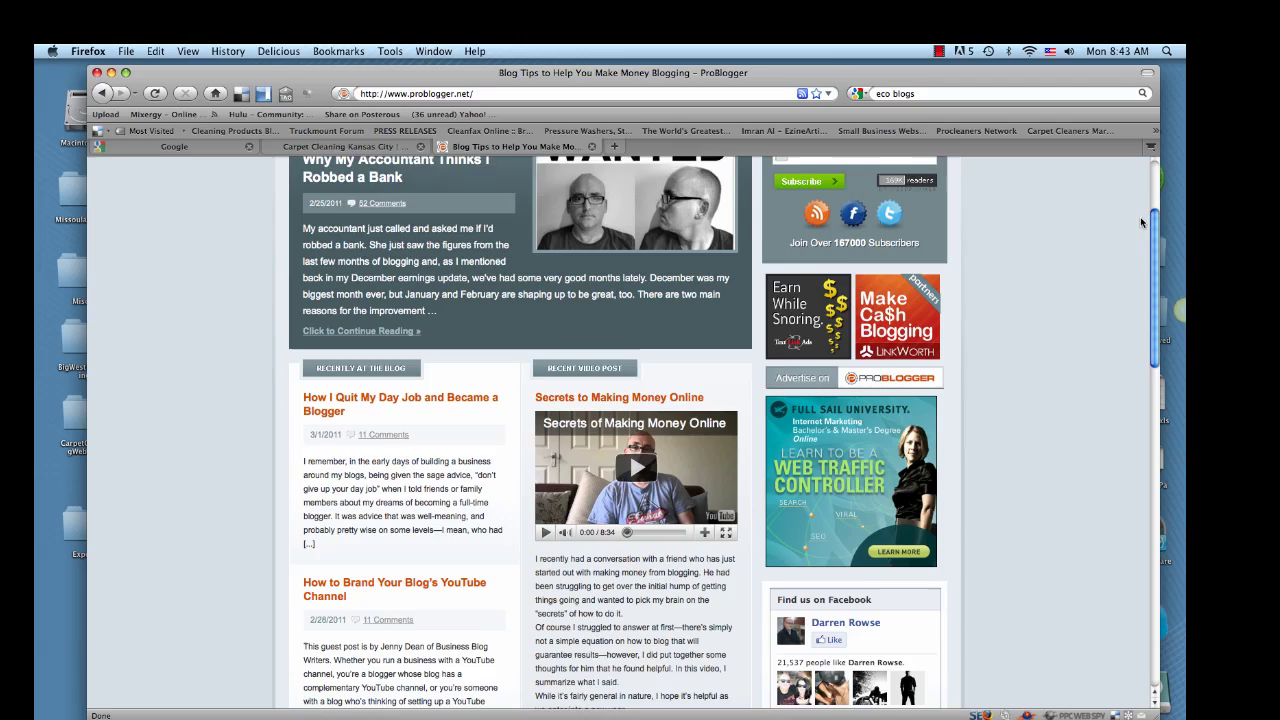
{"action": "scroll", "coordinate": [1141, 222], "scroll_direction": "down", "scroll_amount": 10}
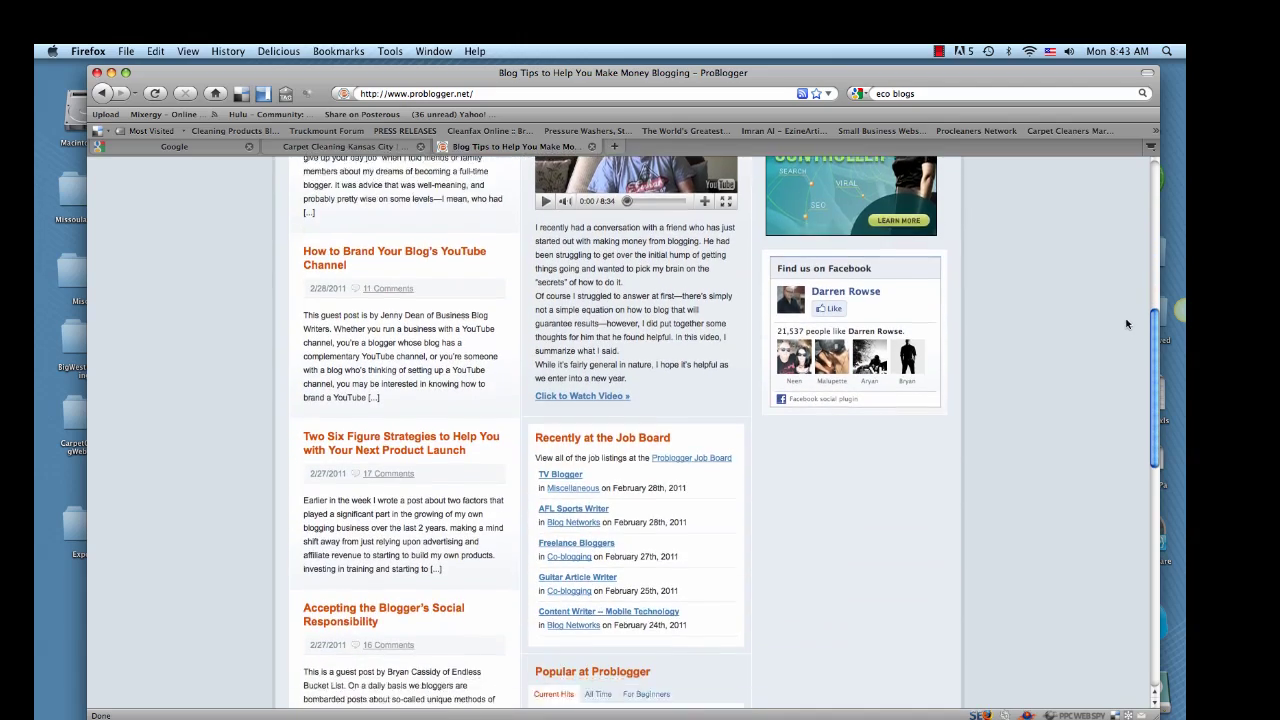
{"action": "scroll", "coordinate": [1126, 323], "scroll_direction": "down", "scroll_amount": 9}
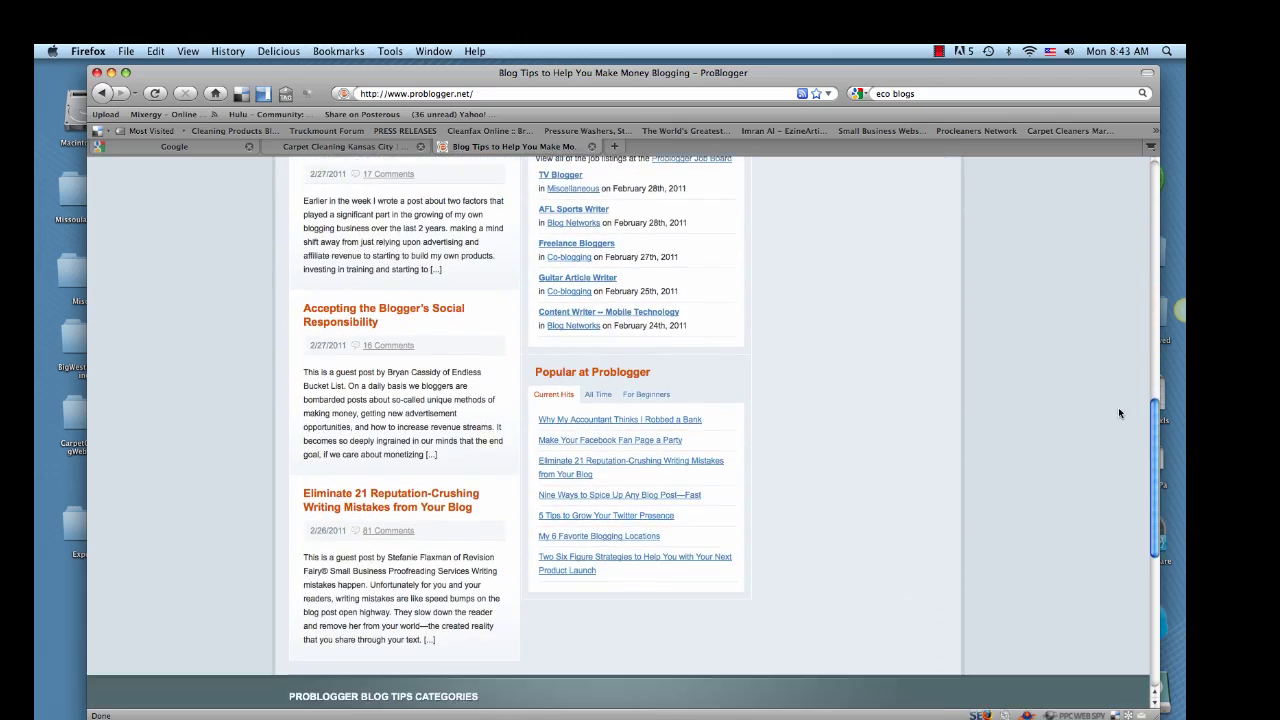
{"action": "scroll", "coordinate": [1118, 407], "scroll_direction": "down", "scroll_amount": 2}
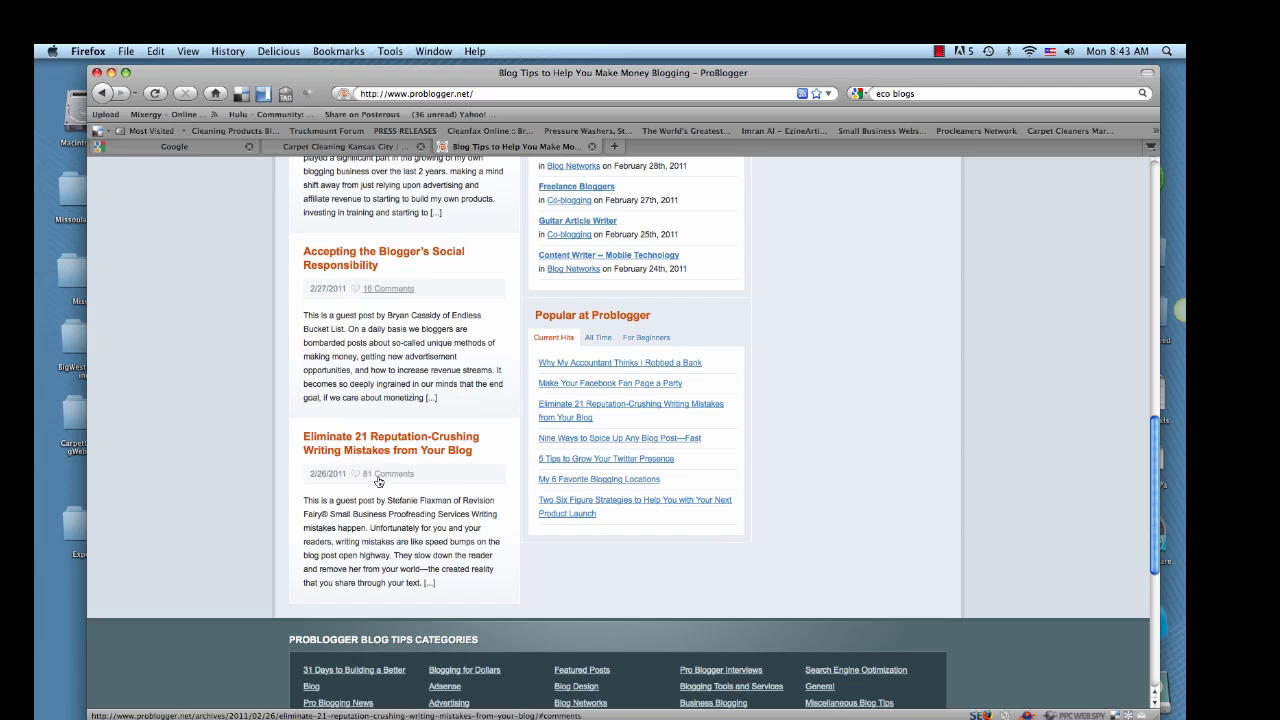
{"action": "left_click", "coordinate": [396, 452]}
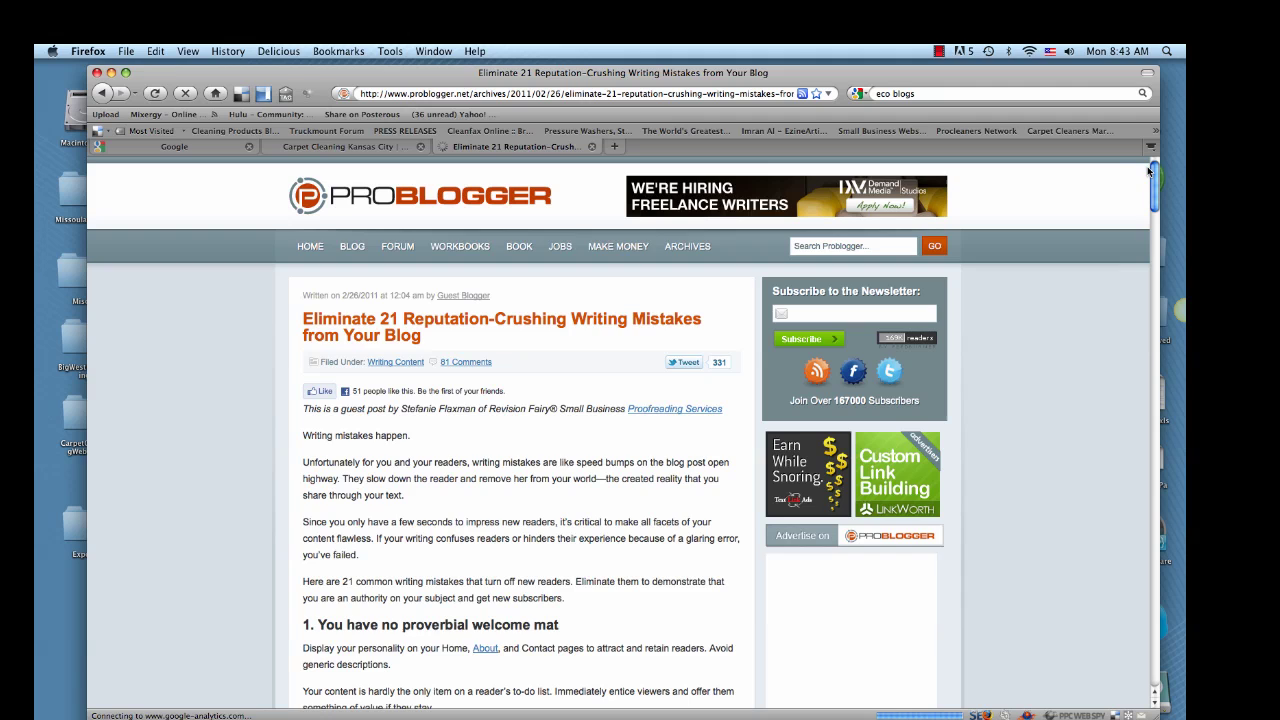
Scroll the article past the reader comments down to the blank Speak Your Mind form
{"action": "scroll", "coordinate": [1154, 177], "scroll_direction": "down", "scroll_amount": 1}
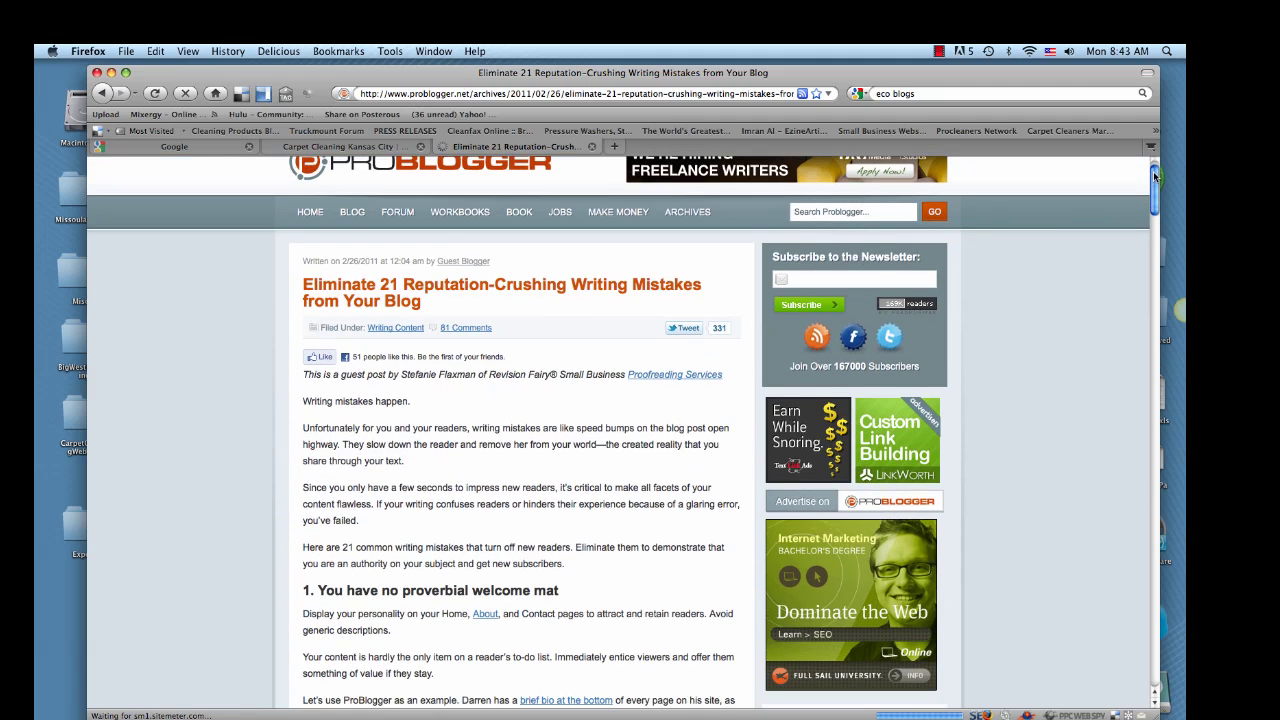
{"action": "left_click_drag", "start_coordinate": [1154, 177], "coordinate": [1096, 517]}
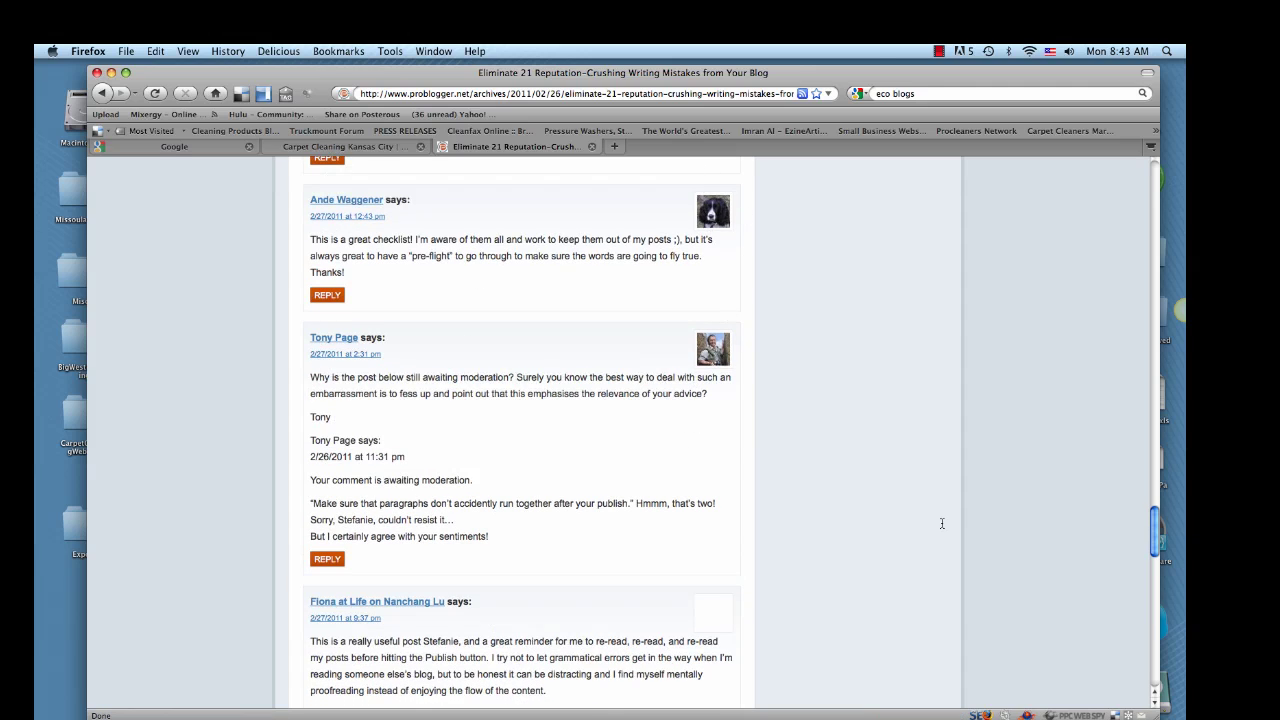
{"action": "left_click_drag", "start_coordinate": [1154, 526], "coordinate": [1151, 603]}
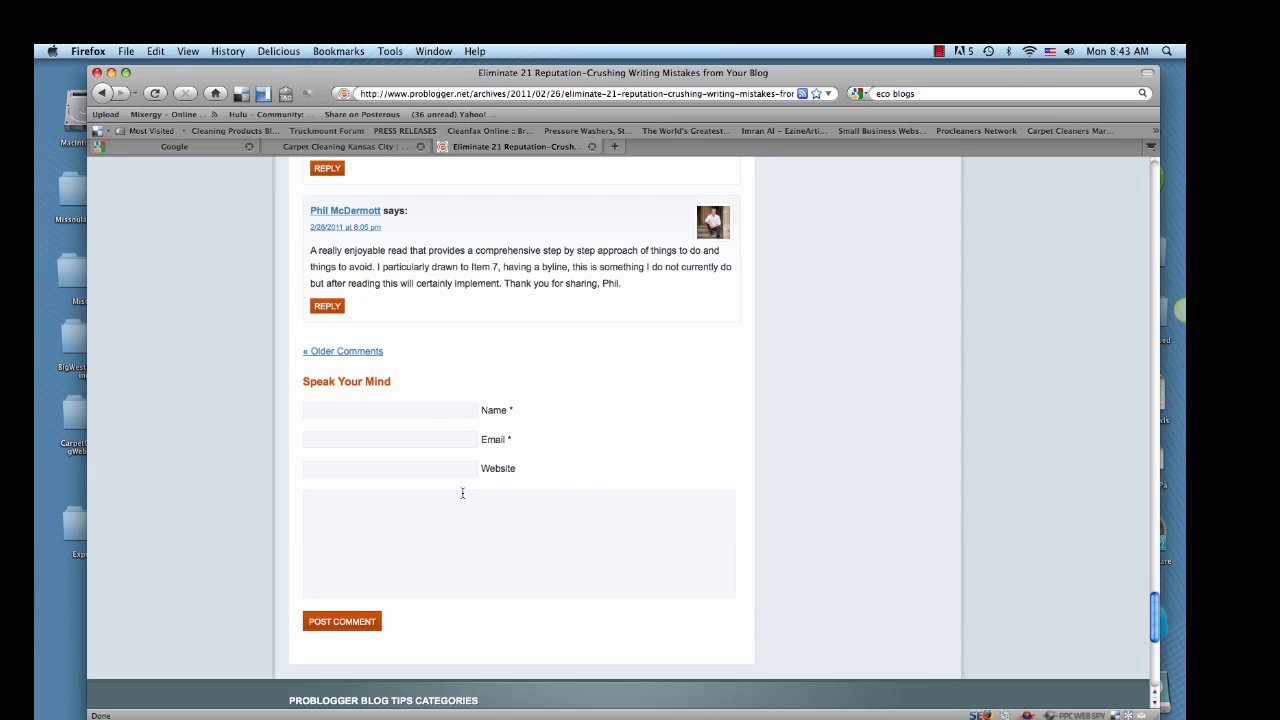
Enter a first name plus 'carpet cleaning kansas city' as the name and pick the saved e-mail address
{"action": "left_click", "coordinate": [381, 416]}
{"action": "type", "text": "Joe"}
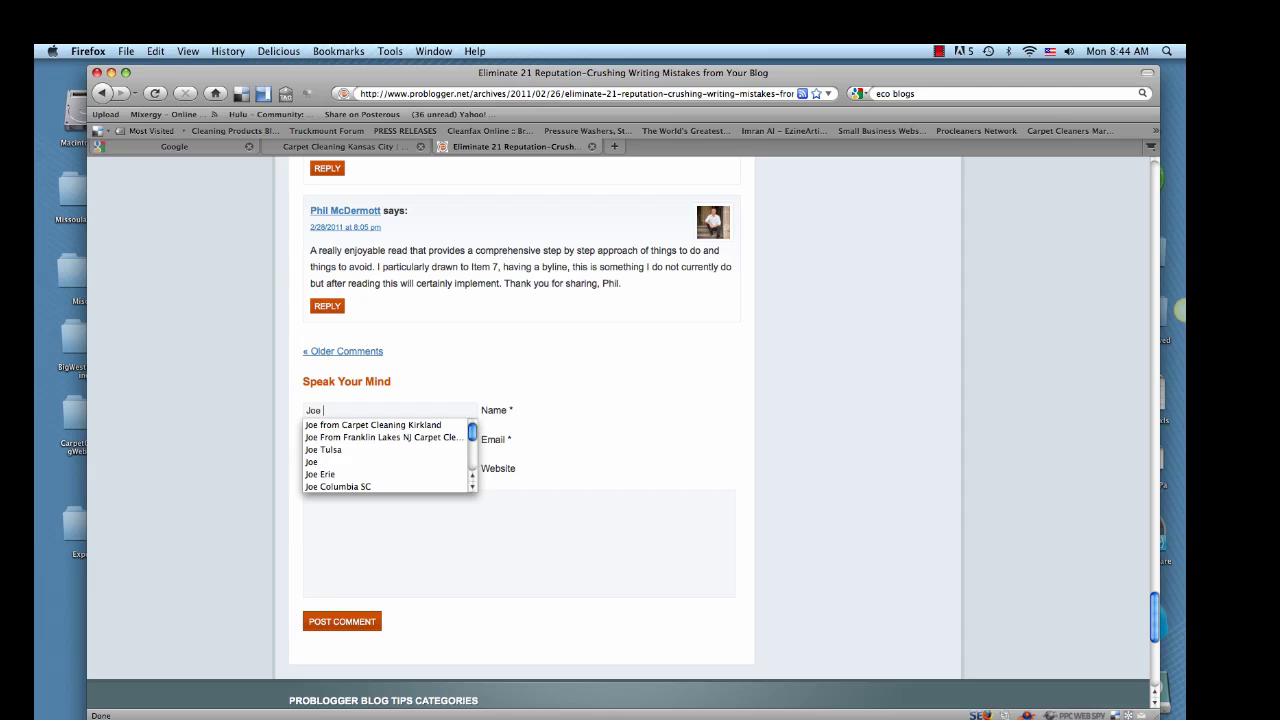
{"action": "type", "text": " -"}
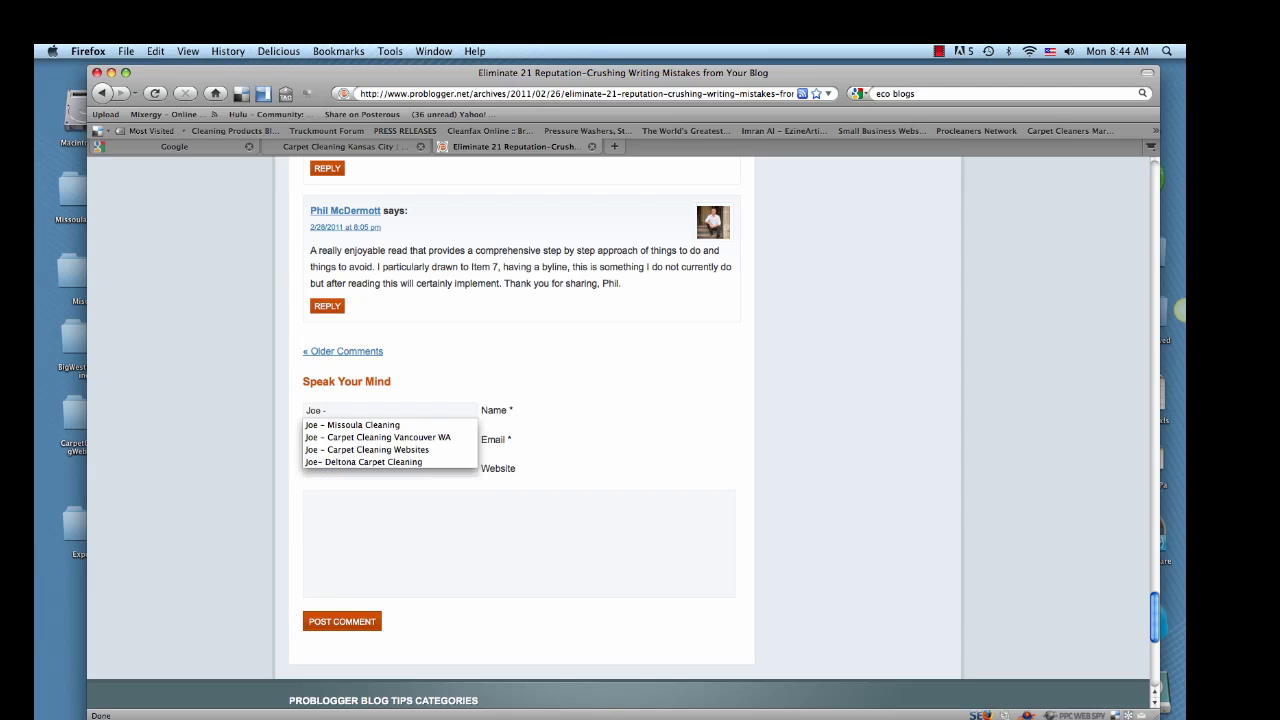
{"action": "type", "text": " carpet cleaning"}
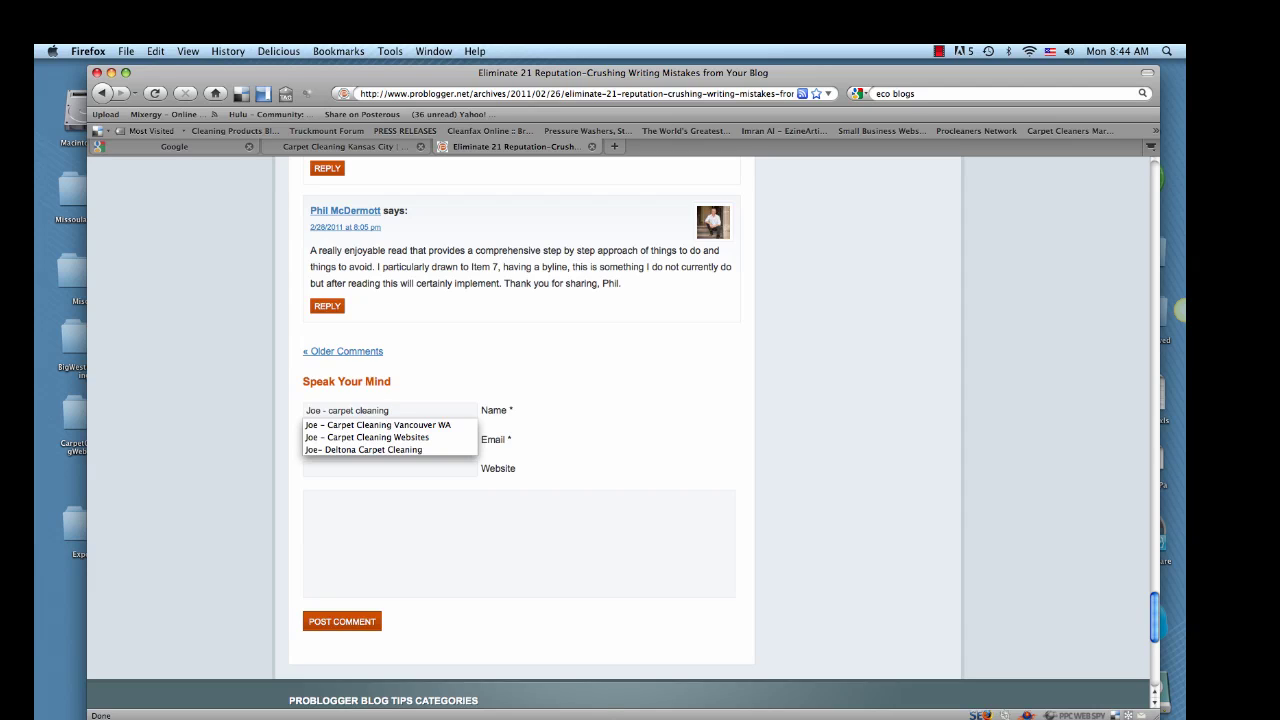
{"action": "type", "text": " ka"}
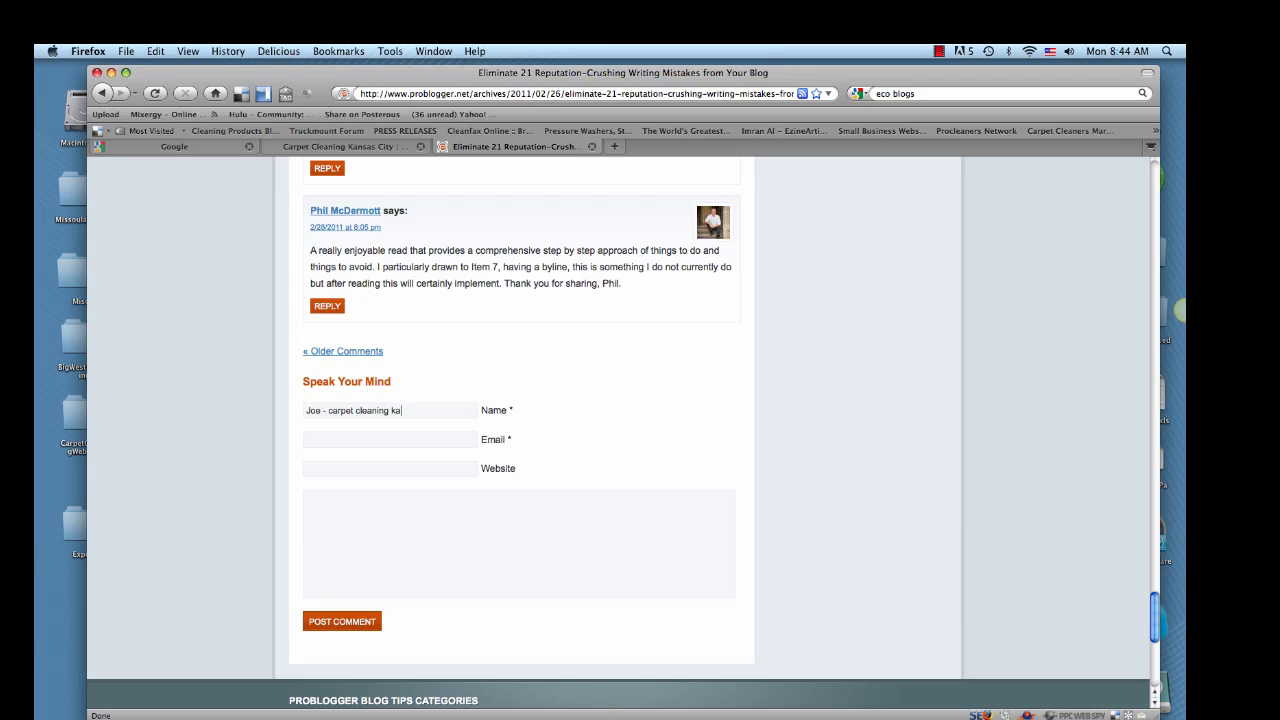
{"action": "type", "text": "nsas city"}
{"action": "left_click", "coordinate": [446, 448]}
{"action": "type", "text": "j"}
{"action": "key", "text": "Down"}
{"action": "key", "text": "Return"}
{"action": "left_click", "coordinate": [414, 461]}
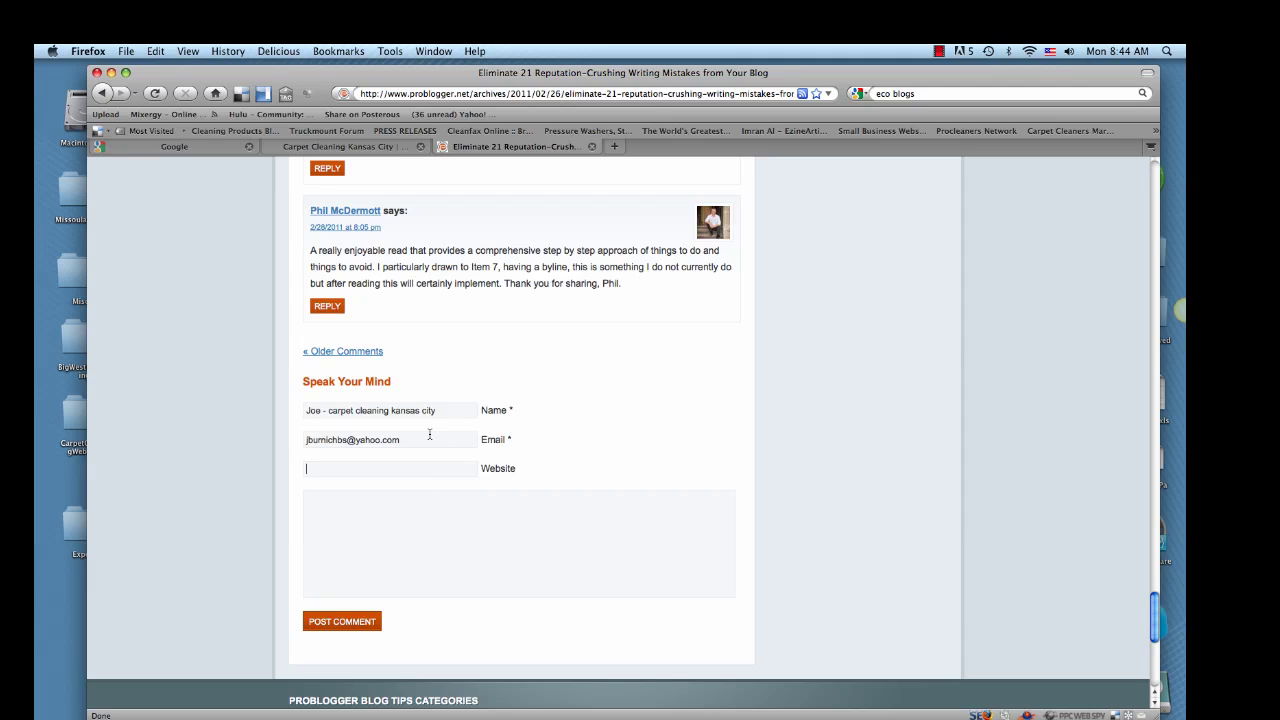
{"action": "left_click", "coordinate": [362, 150]}
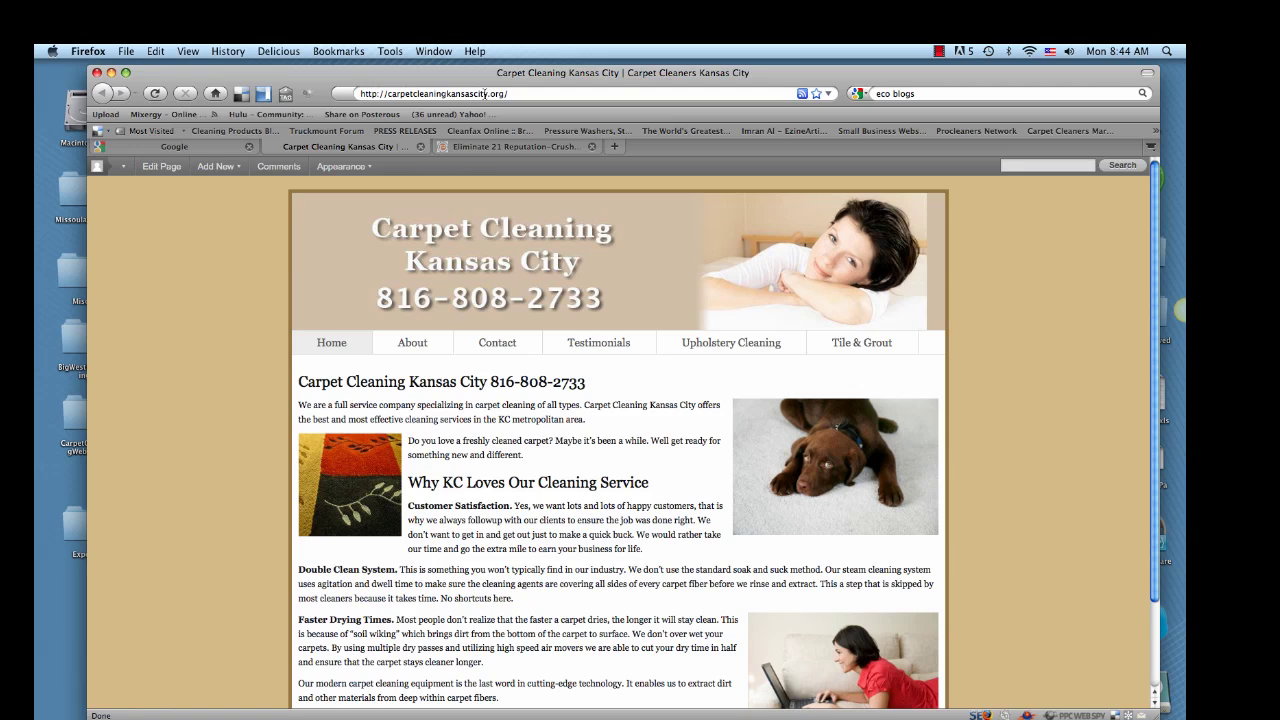
{"action": "left_click_drag", "start_coordinate": [516, 94], "coordinate": [356, 93]}
{"action": "right_click", "coordinate": [356, 93]}
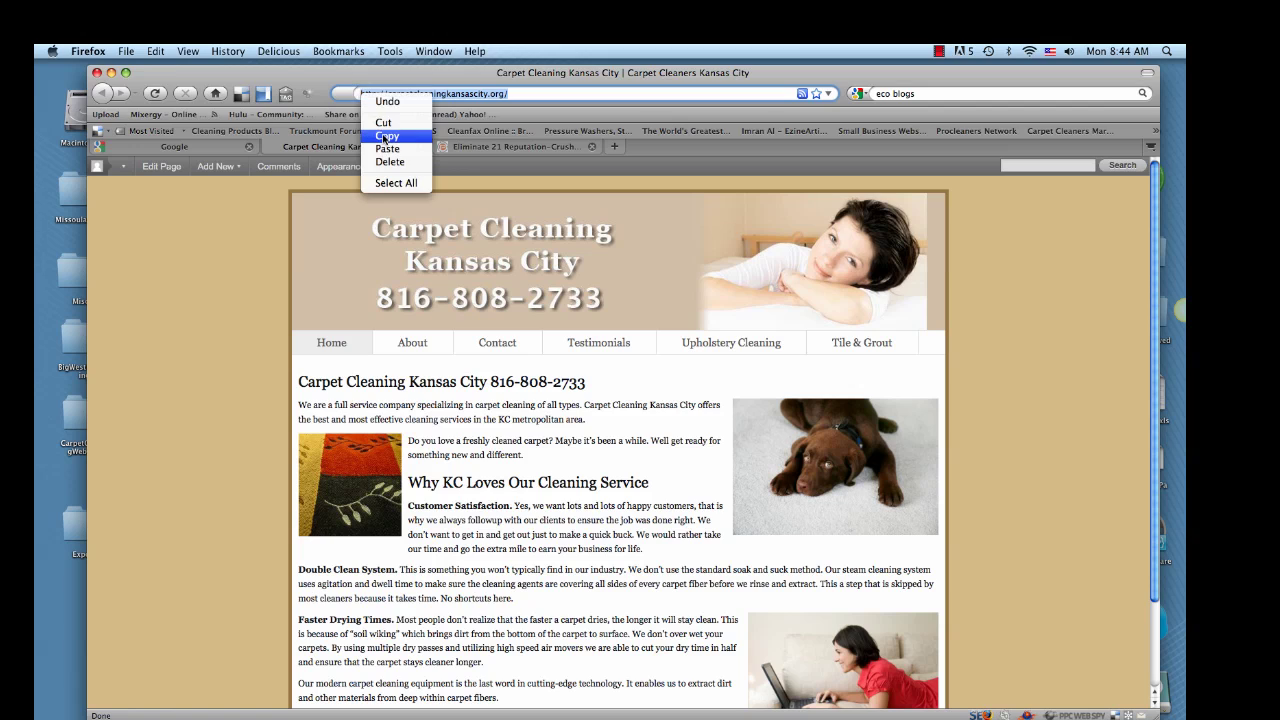
{"action": "left_click", "coordinate": [386, 136]}
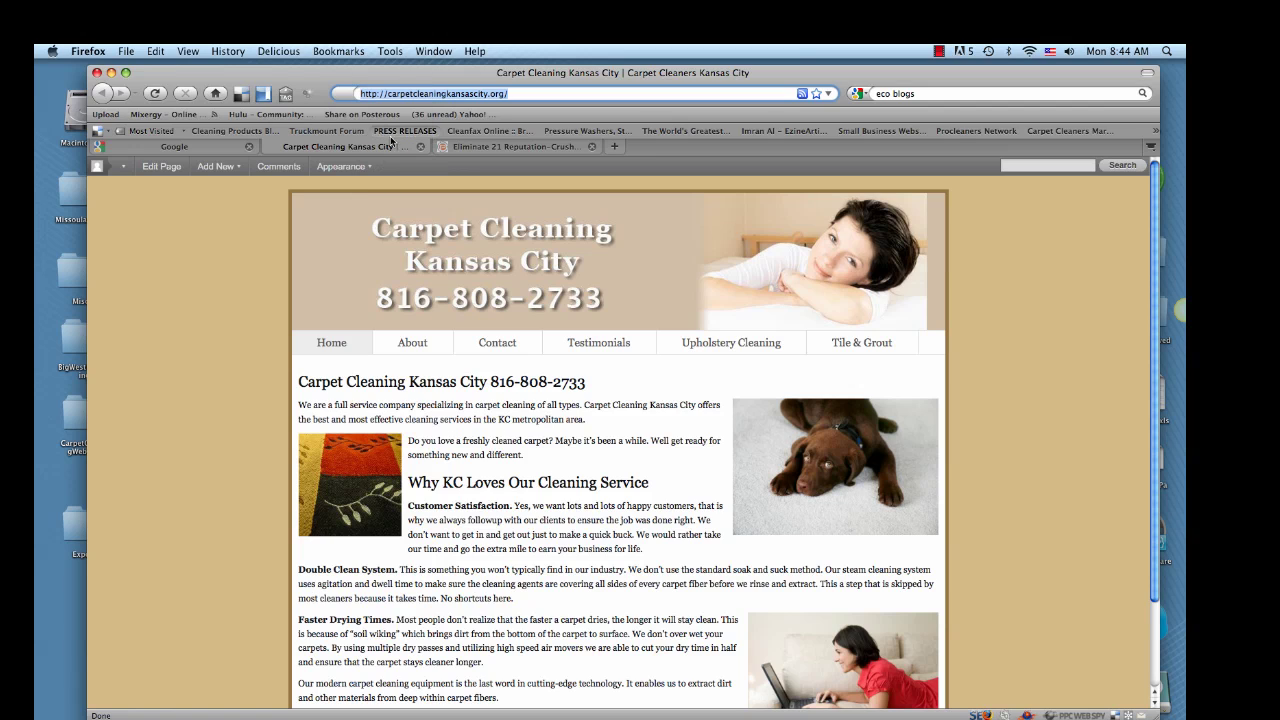
{"action": "left_click", "coordinate": [465, 147]}
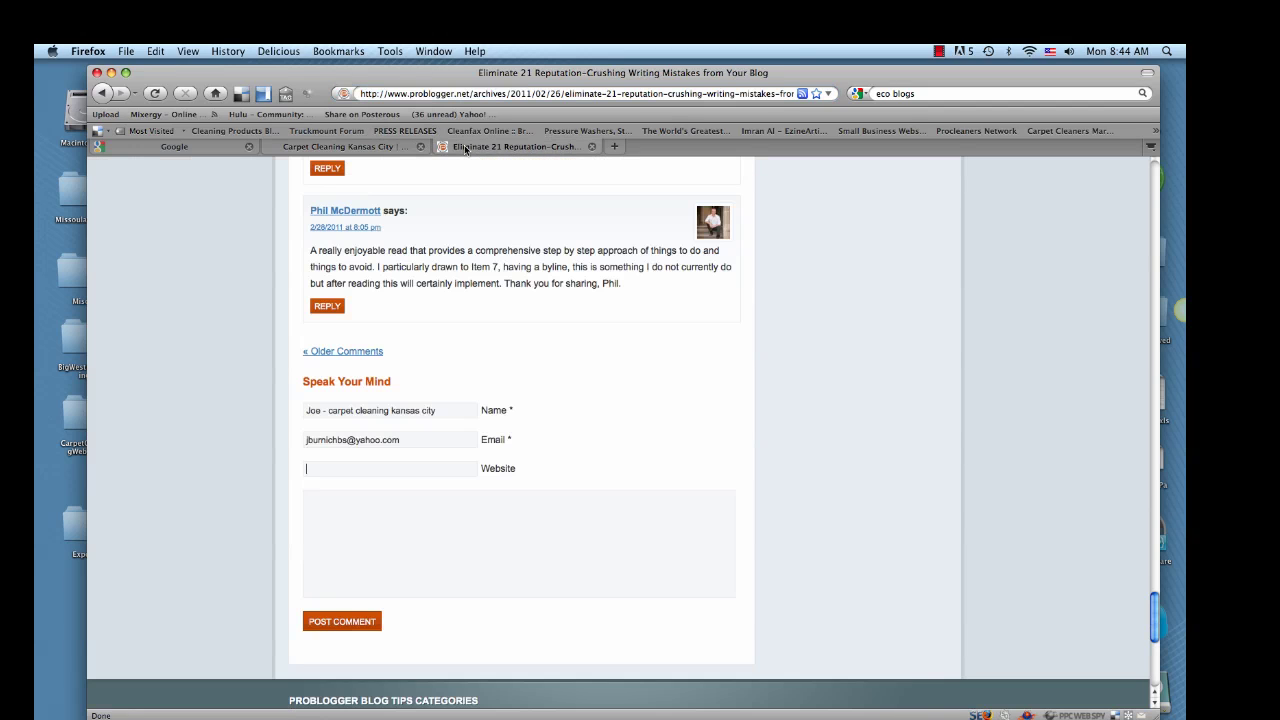
{"action": "right_click", "coordinate": [325, 468]}
{"action": "left_click", "coordinate": [352, 525]}
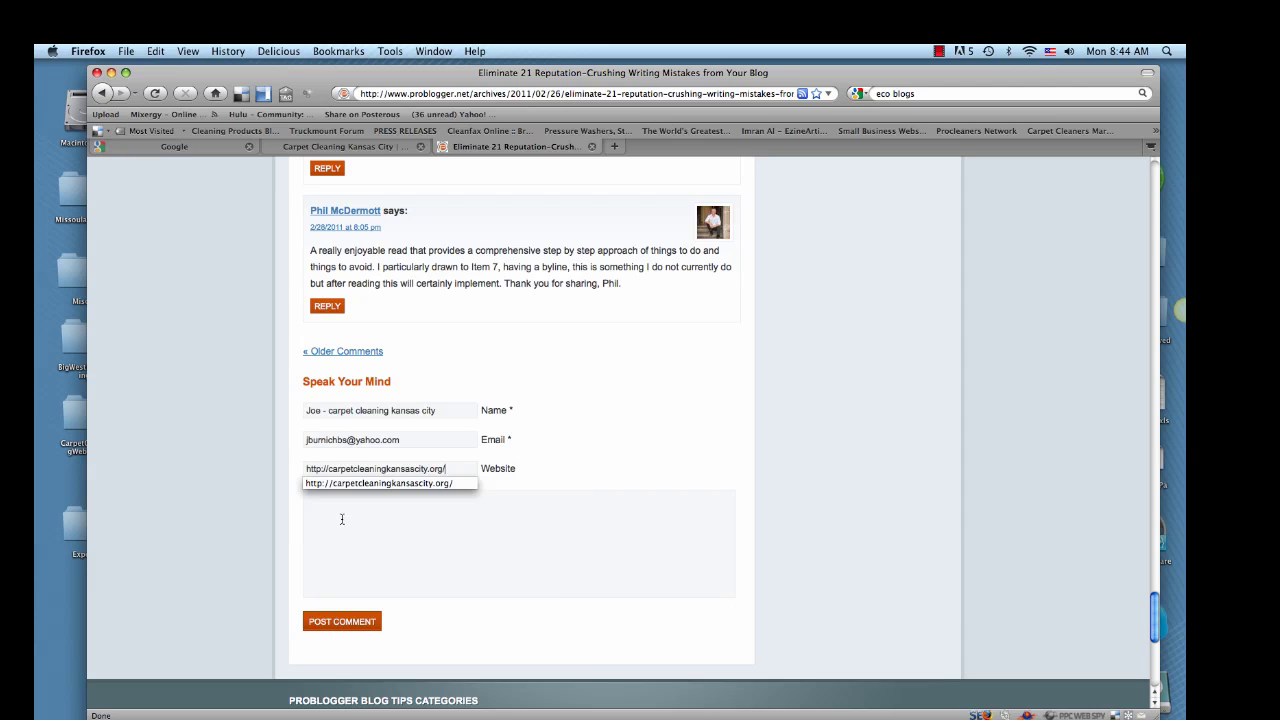
Write a comment agreeing with the earlier commenter: very enjoyable, packed with good info, and a byline is essential
{"action": "left_click", "coordinate": [468, 527]}
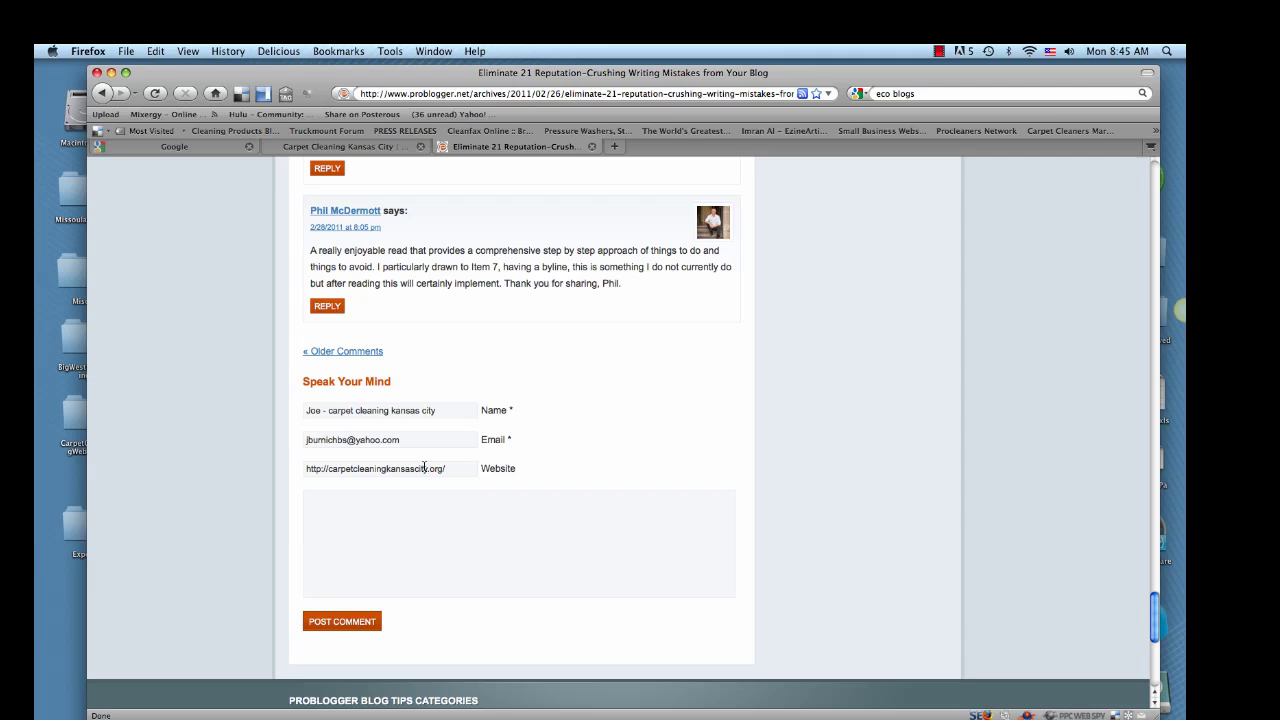
{"action": "type", "text": "agree wit"}
{"action": "type", "text": "h Phil"}
{"action": "type", "text": ", "}
{"action": "type", "text": "very enjo"}
{"action": "type", "text": "u"}
{"action": "key", "text": "BackSpace"}
{"action": "type", "text": "yabl"}
{"action": "key", "text": "BackSpace"}
{"action": "key", "text": "BackSpace"}
{"action": "key", "text": "BackSpace"}
{"action": "key", "text": "BackSpace"}
{"action": "type", "text": "yable and b"}
{"action": "type", "text": "acked with good"}
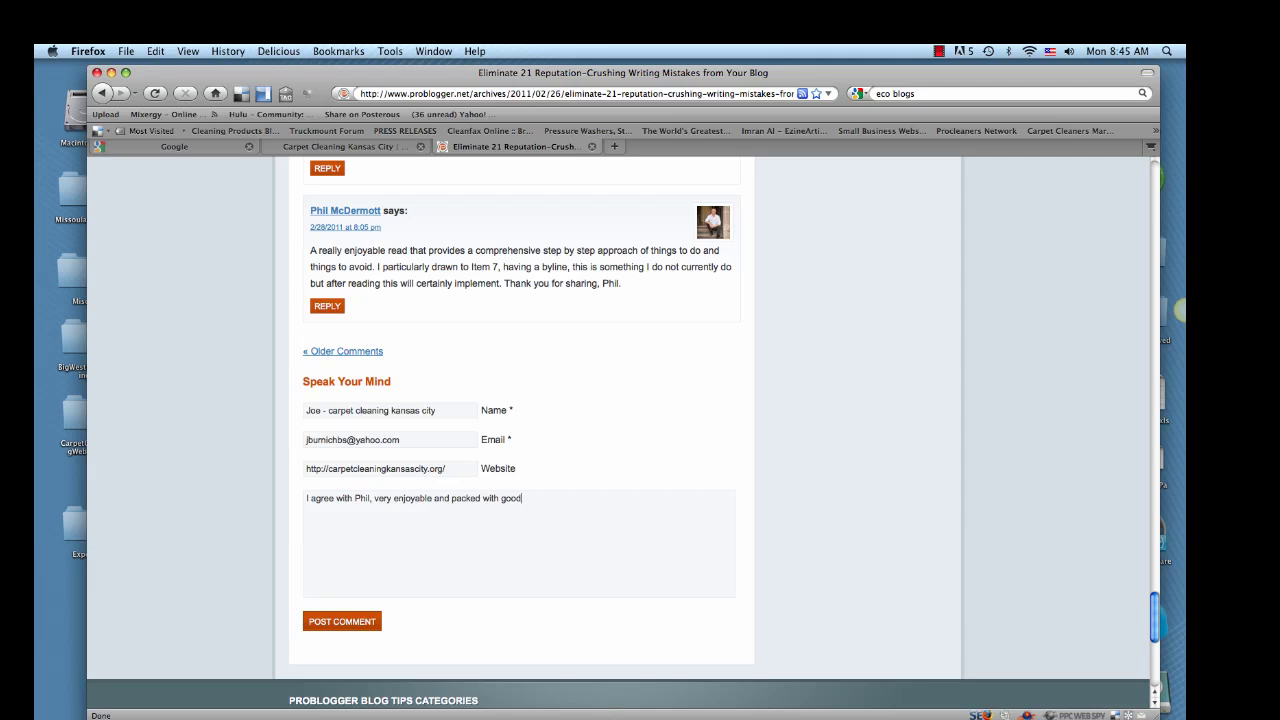
{"action": "type", "text": " info. Having a byline is essential."}
Post the comment so it appears under the article awaiting moderation
{"action": "left_click", "coordinate": [368, 624]}
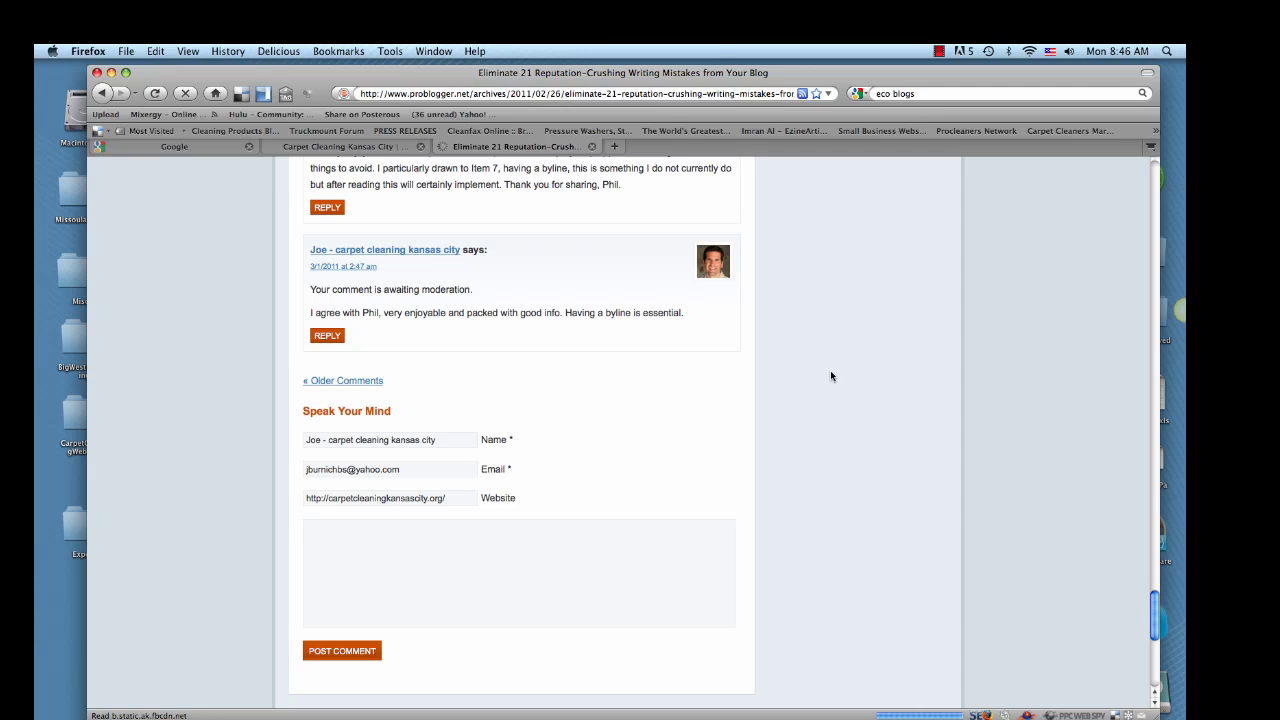
{"action": "left_click", "coordinate": [449, 251]}
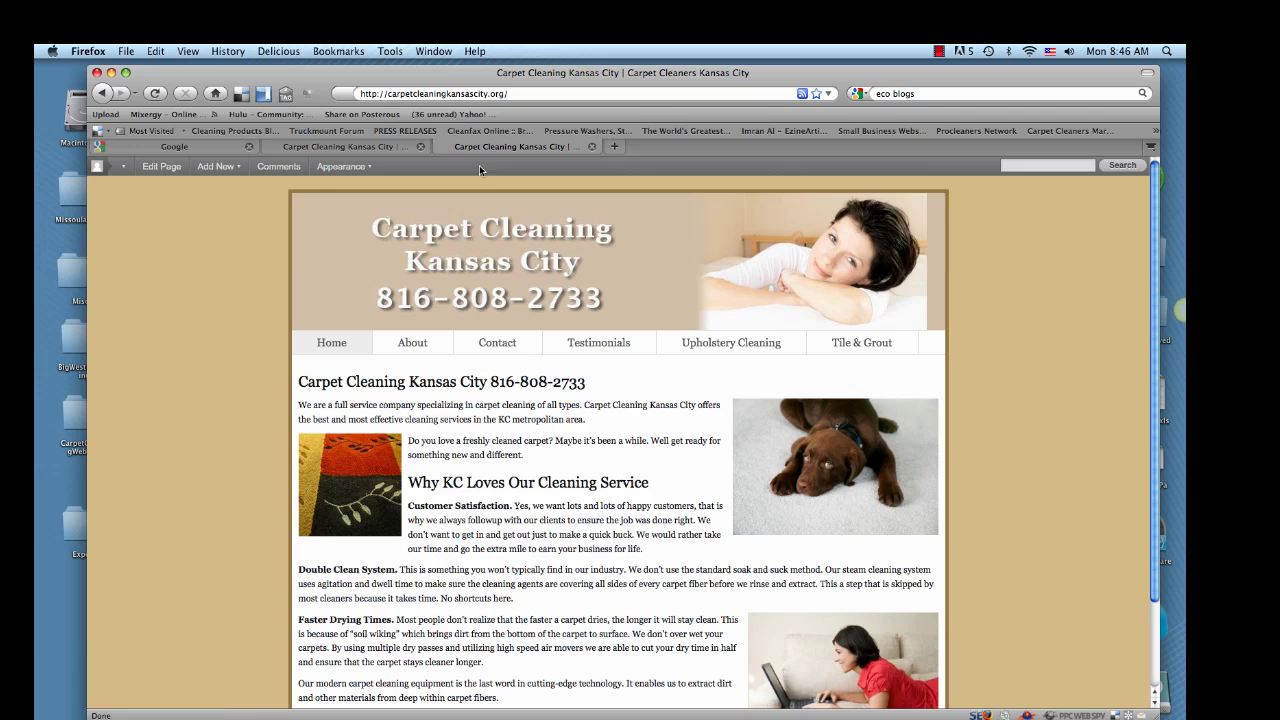
{"action": "left_click", "coordinate": [395, 148]}
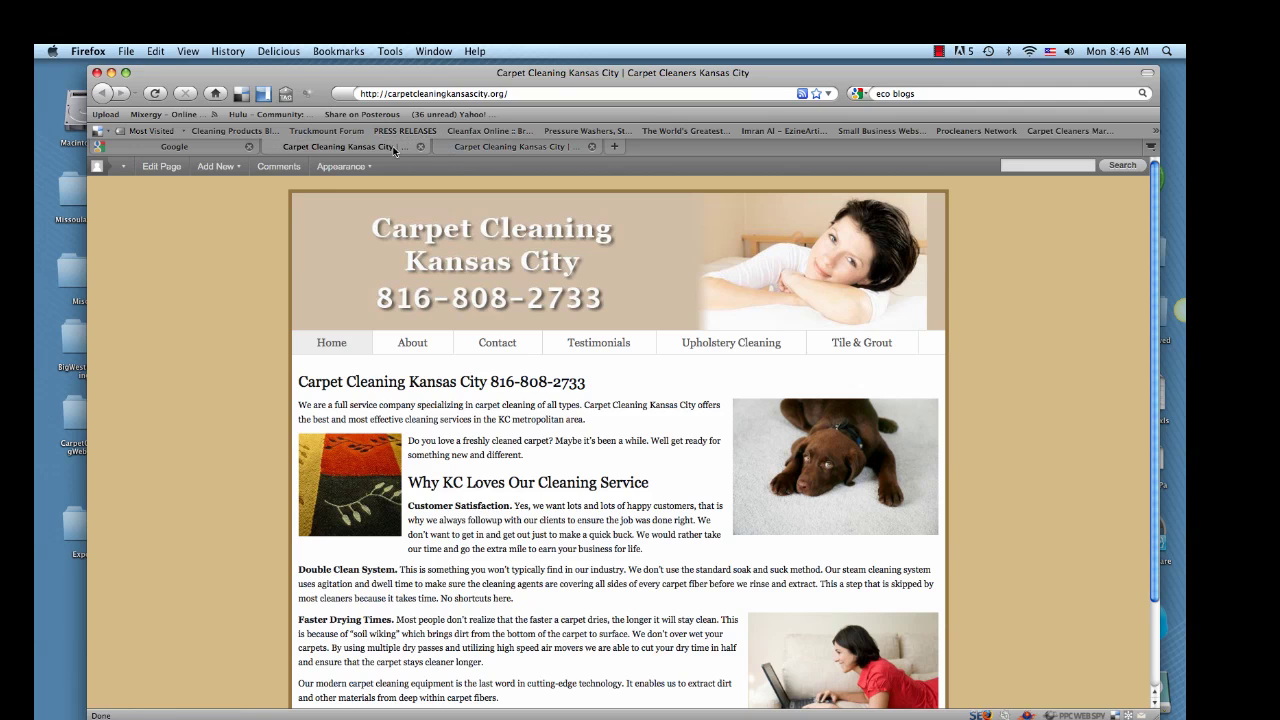
{"action": "left_click", "coordinate": [254, 150]}
{"action": "left_click", "coordinate": [310, 148]}
{"action": "left_click", "coordinate": [503, 148]}
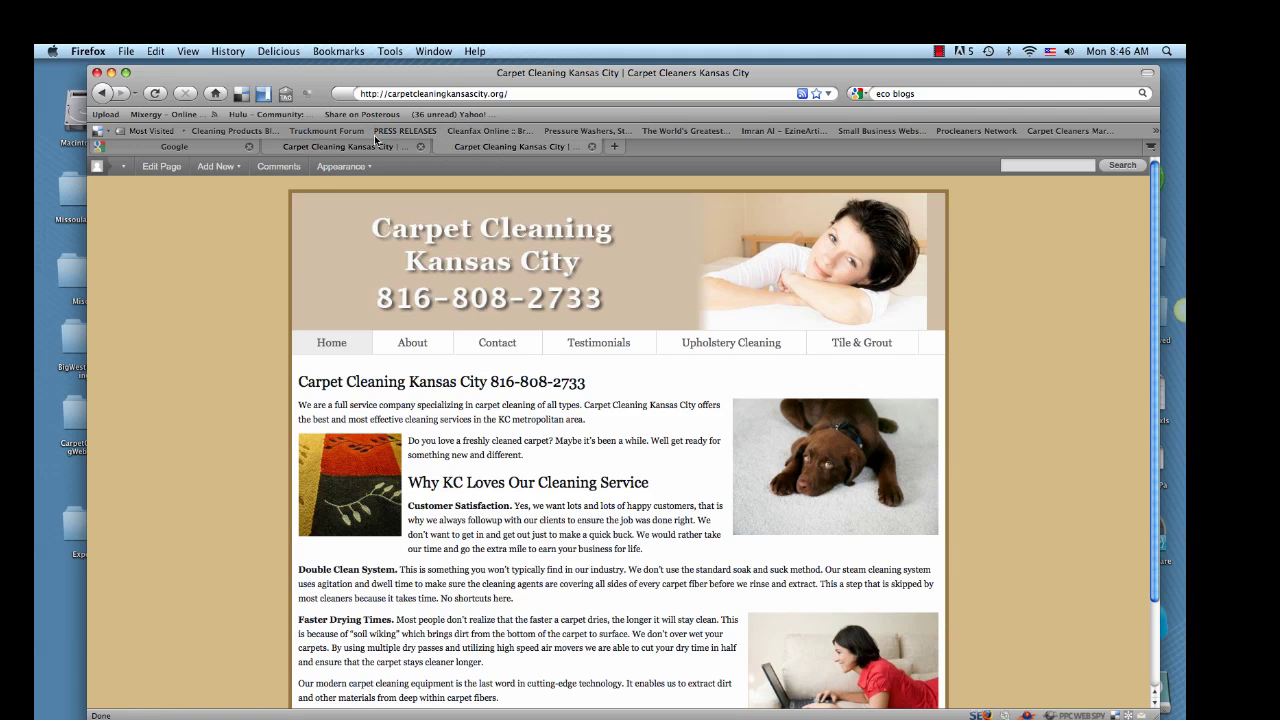
{"action": "left_click", "coordinate": [102, 93]}
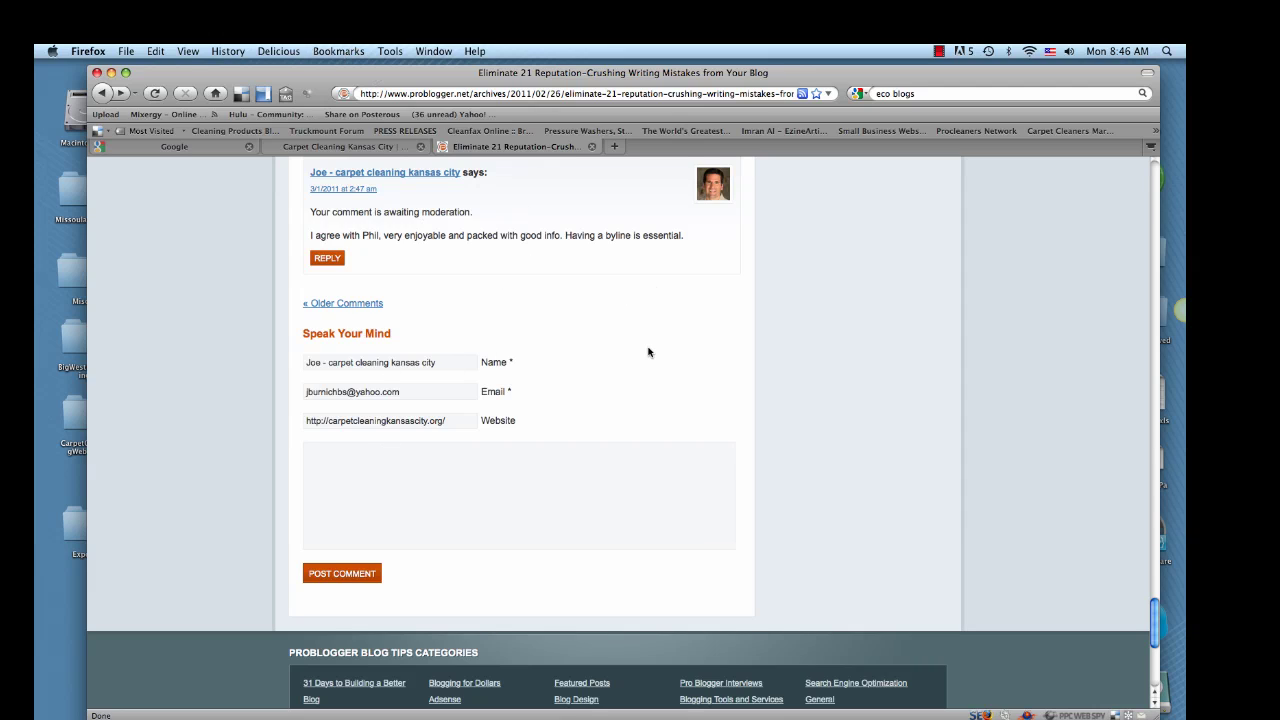
{"action": "scroll", "coordinate": [648, 352], "scroll_direction": "up", "scroll_amount": 5}
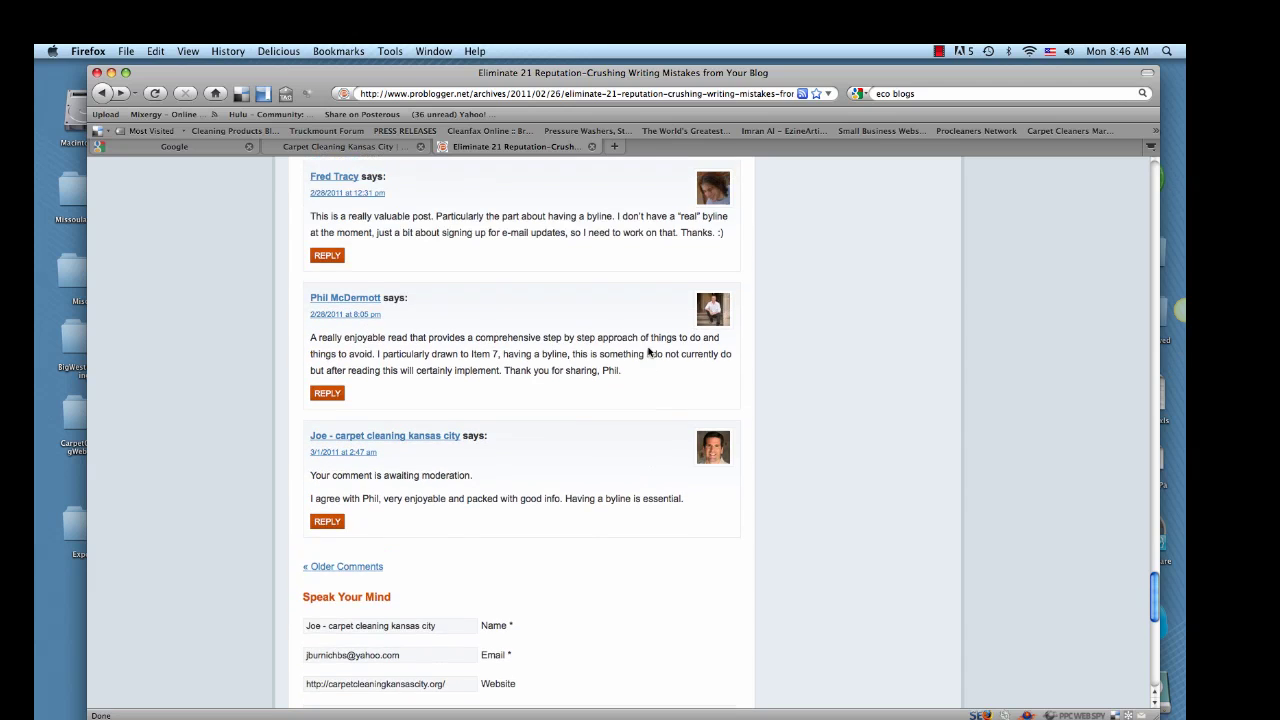
{"action": "scroll", "coordinate": [648, 352], "scroll_direction": "up", "scroll_amount": 3}
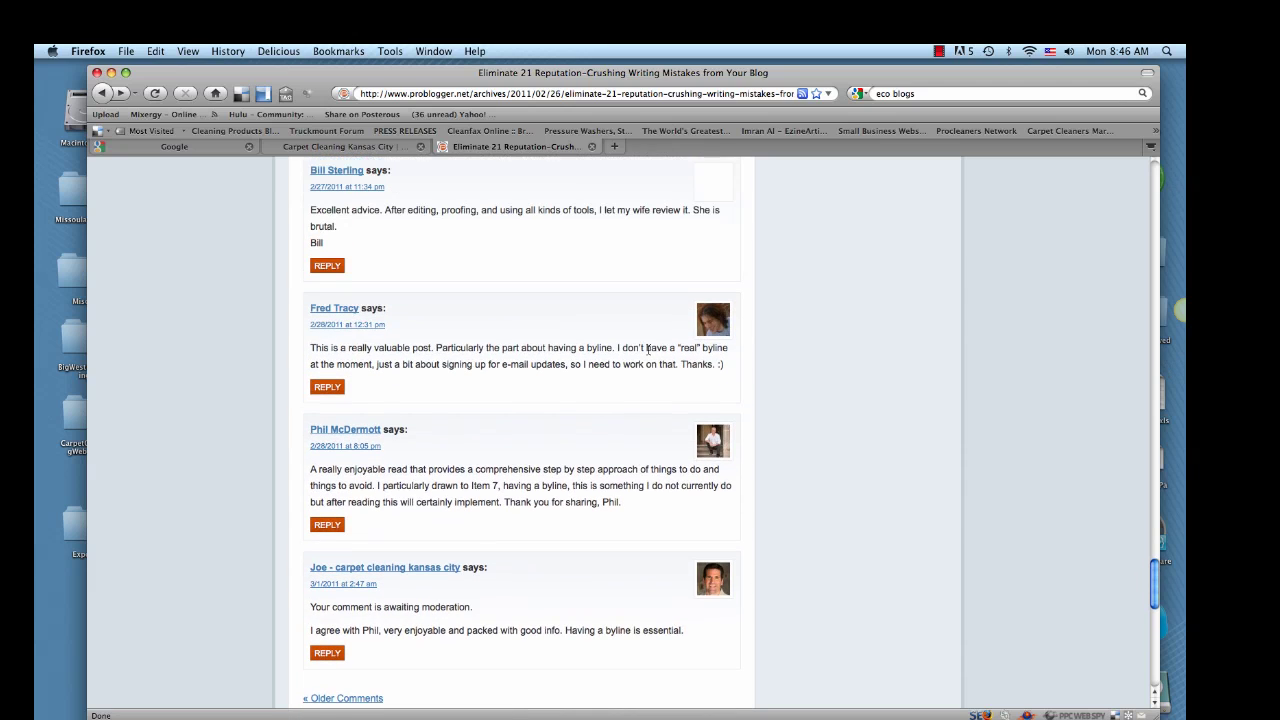
Follow a fellow commenter's name link to his personal development blog and scroll its homepage
{"action": "scroll", "coordinate": [648, 350], "scroll_direction": "up", "scroll_amount": 1}
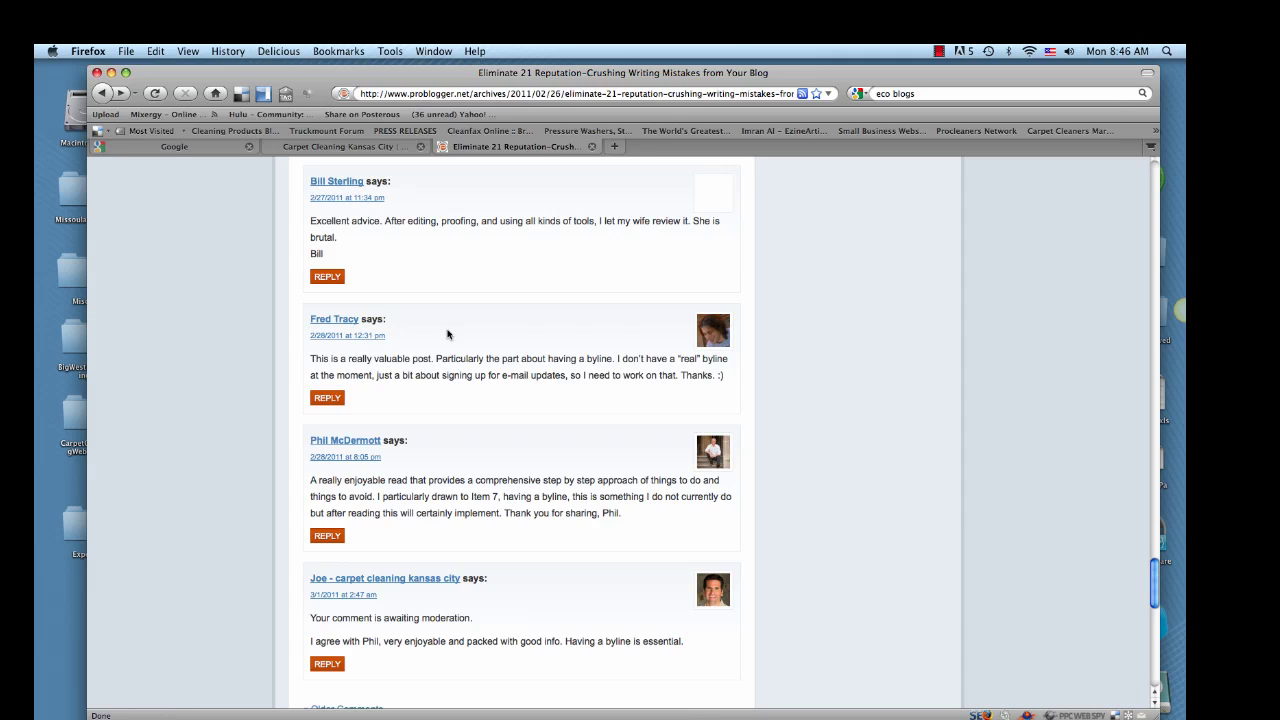
{"action": "left_click", "coordinate": [343, 321]}
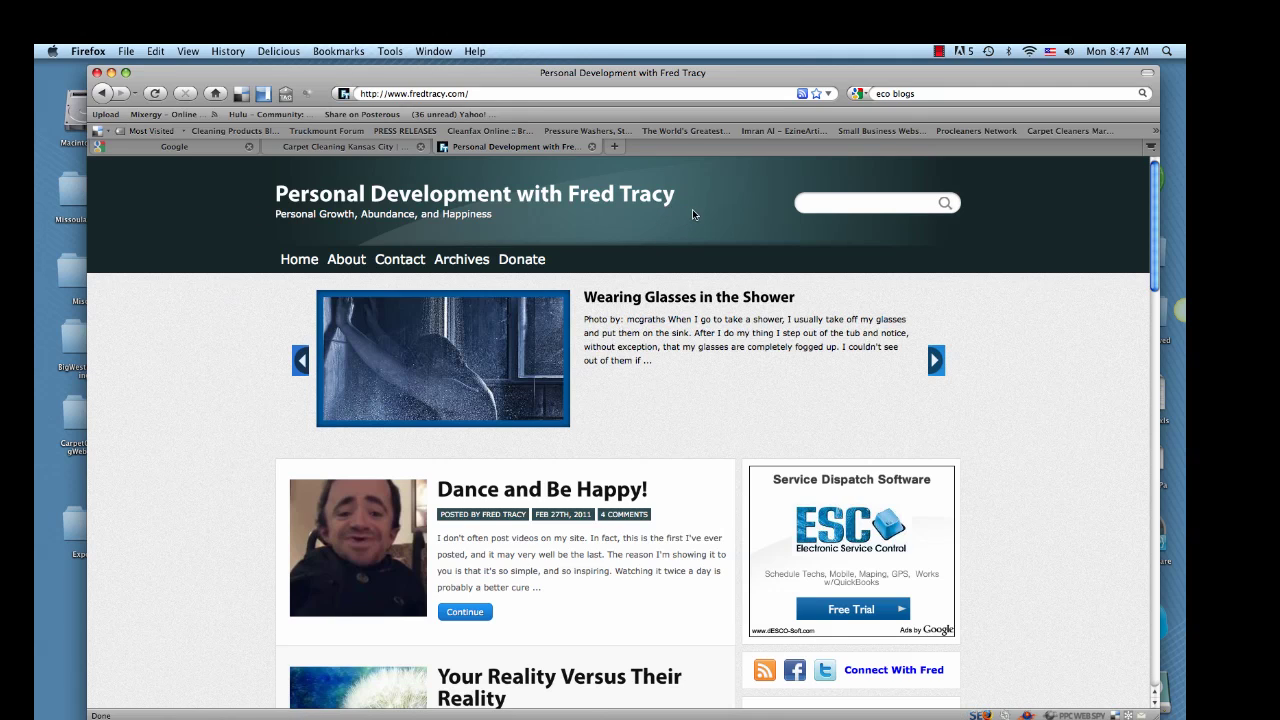
{"action": "scroll", "coordinate": [659, 274], "scroll_direction": "down", "scroll_amount": 2}
{"action": "scroll", "coordinate": [659, 274], "scroll_direction": "down", "scroll_amount": 2}
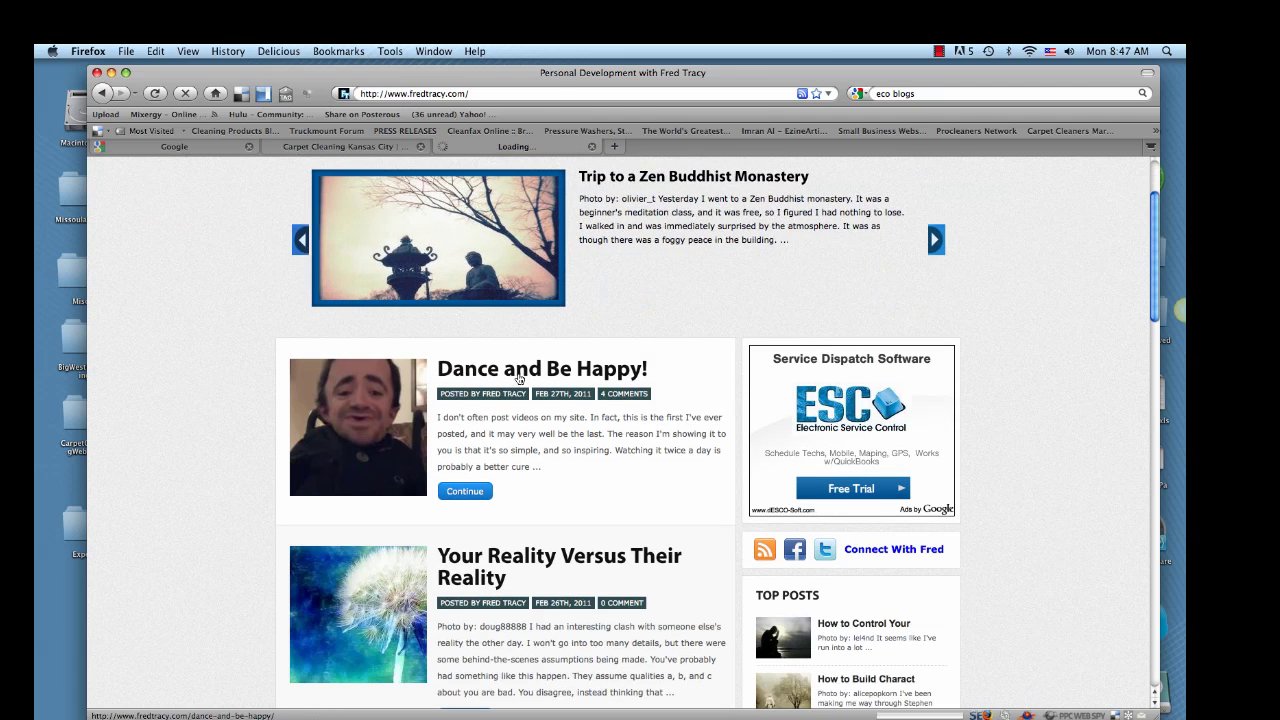
Open the 'Dance and Be Happy!' post and scroll down past four responses to its comment form
{"action": "left_click", "coordinate": [518, 379]}
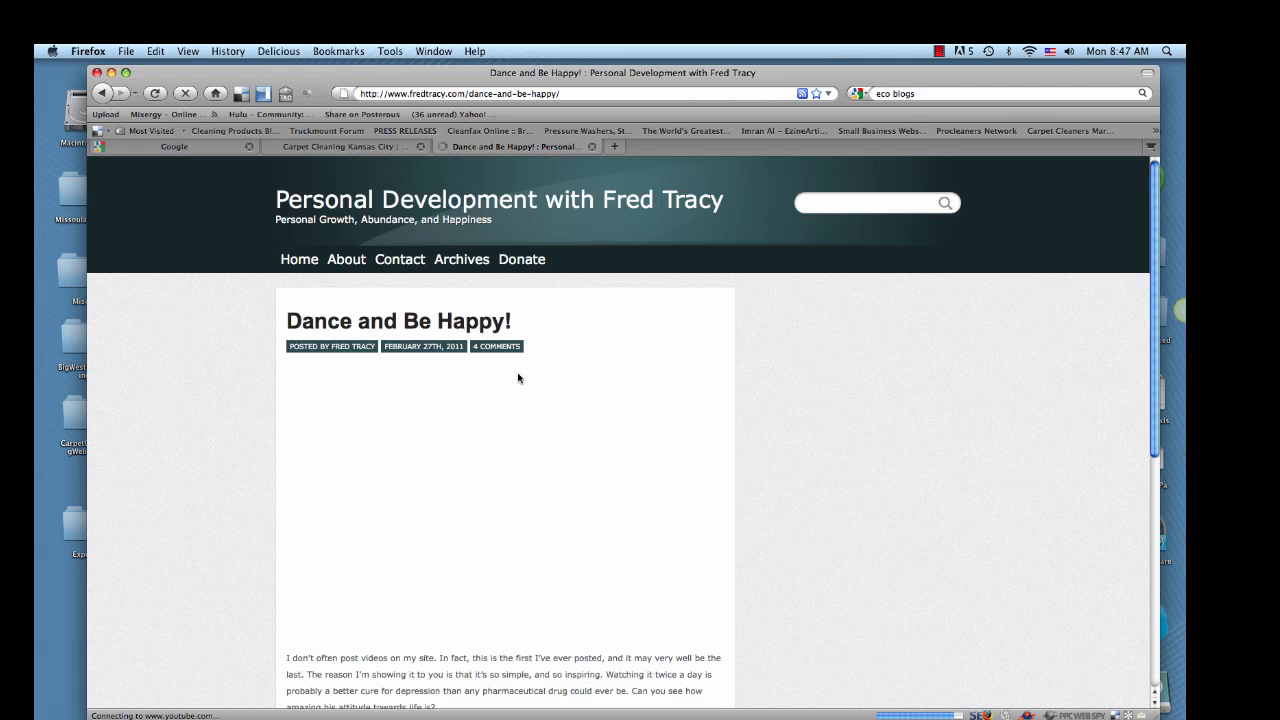
{"action": "scroll", "coordinate": [660, 410], "scroll_direction": "down", "scroll_amount": 4}
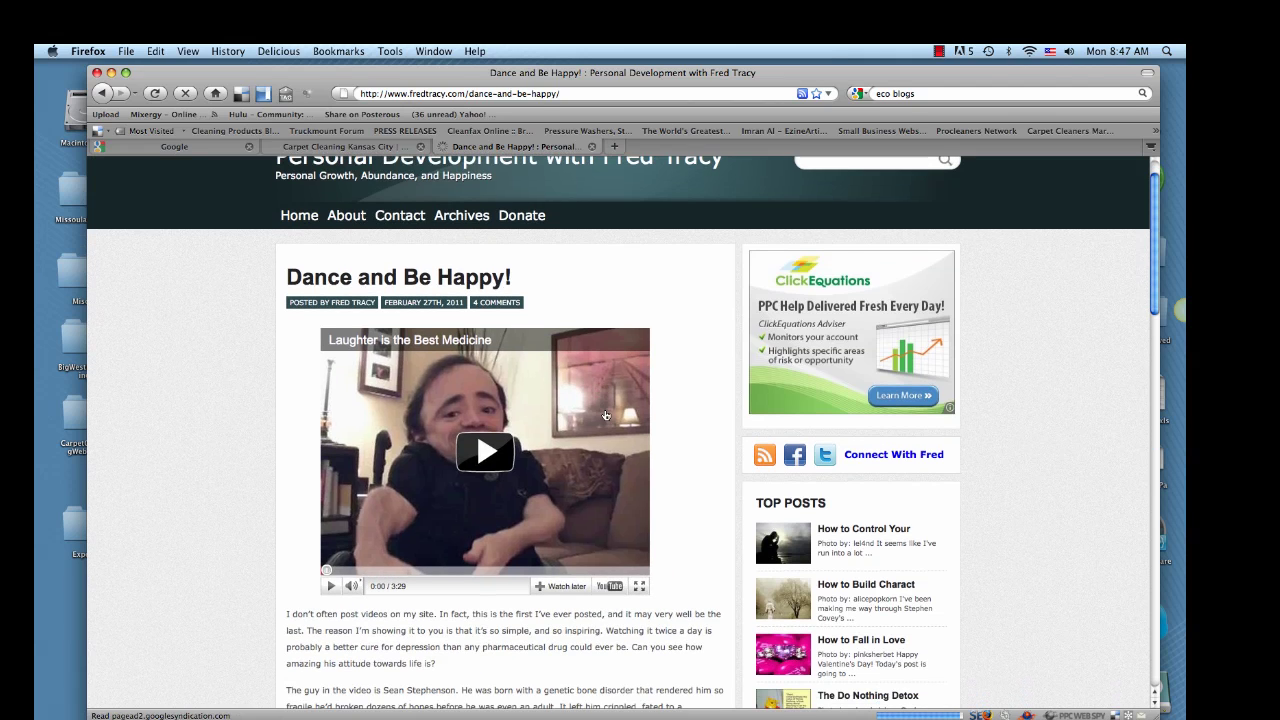
{"action": "scroll", "coordinate": [685, 417], "scroll_direction": "down", "scroll_amount": 5}
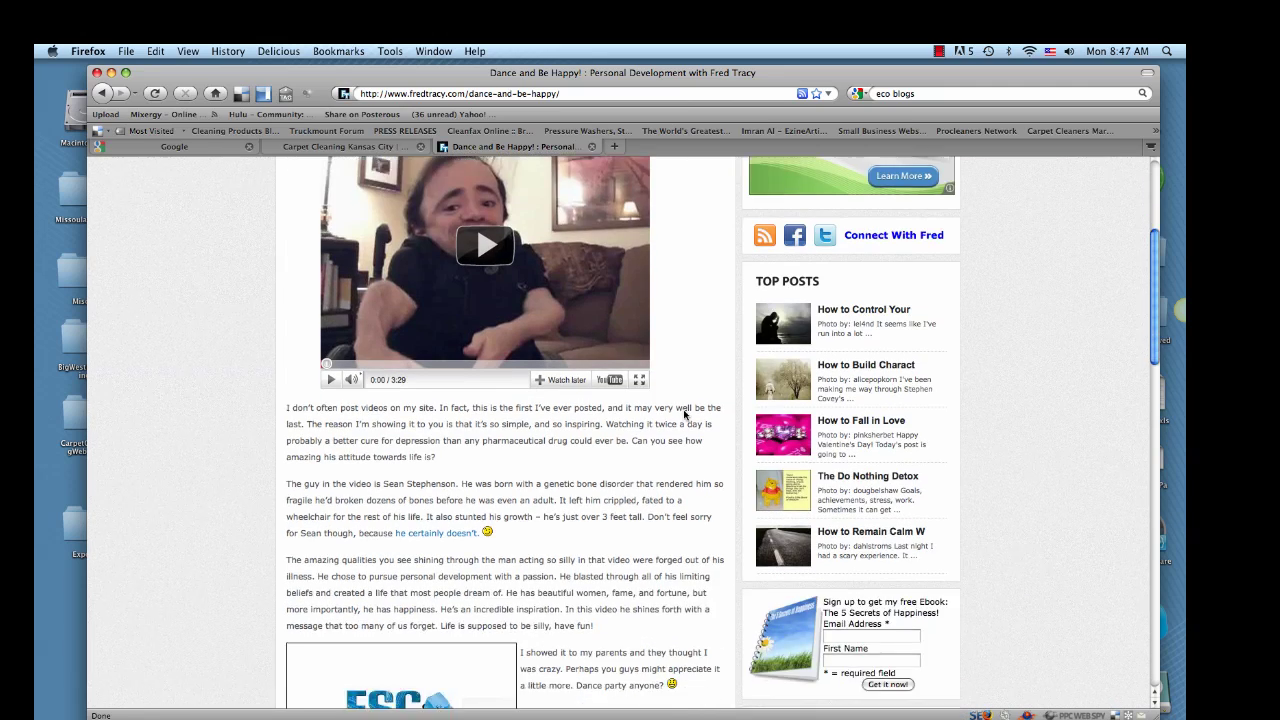
{"action": "scroll", "coordinate": [751, 403], "scroll_direction": "down", "scroll_amount": 5}
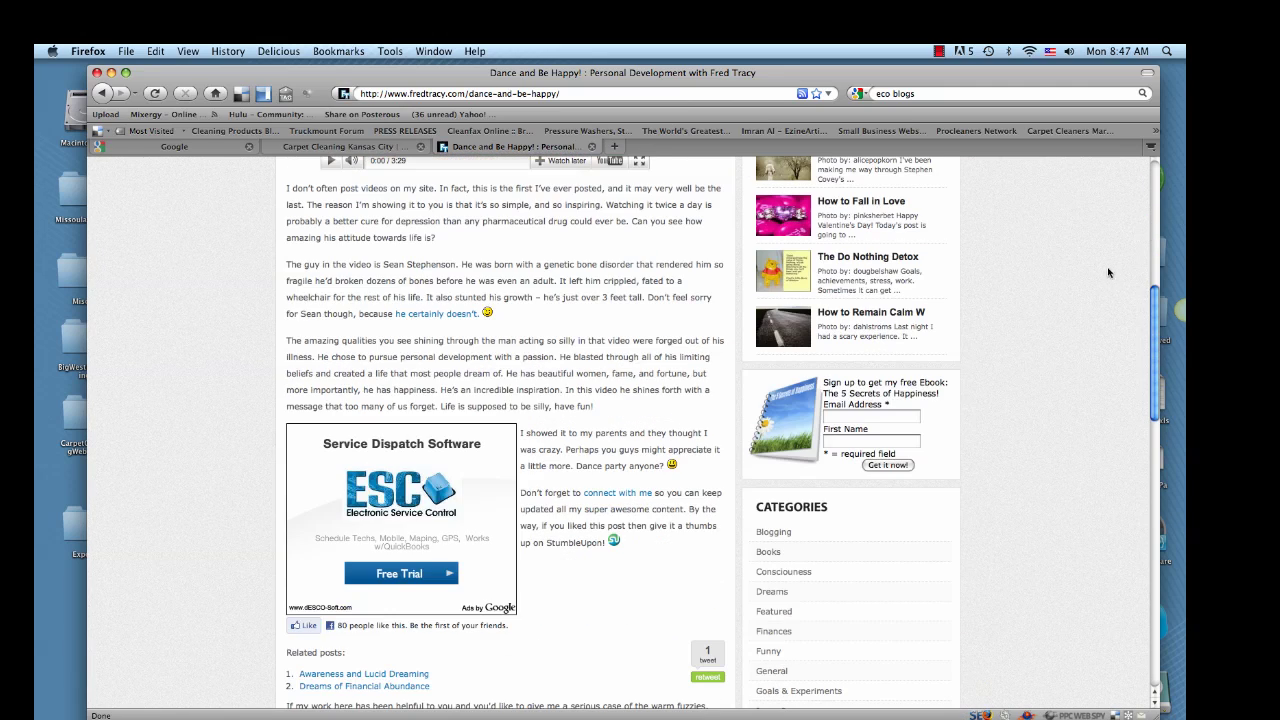
{"action": "left_click_drag", "start_coordinate": [1156, 307], "coordinate": [1111, 530]}
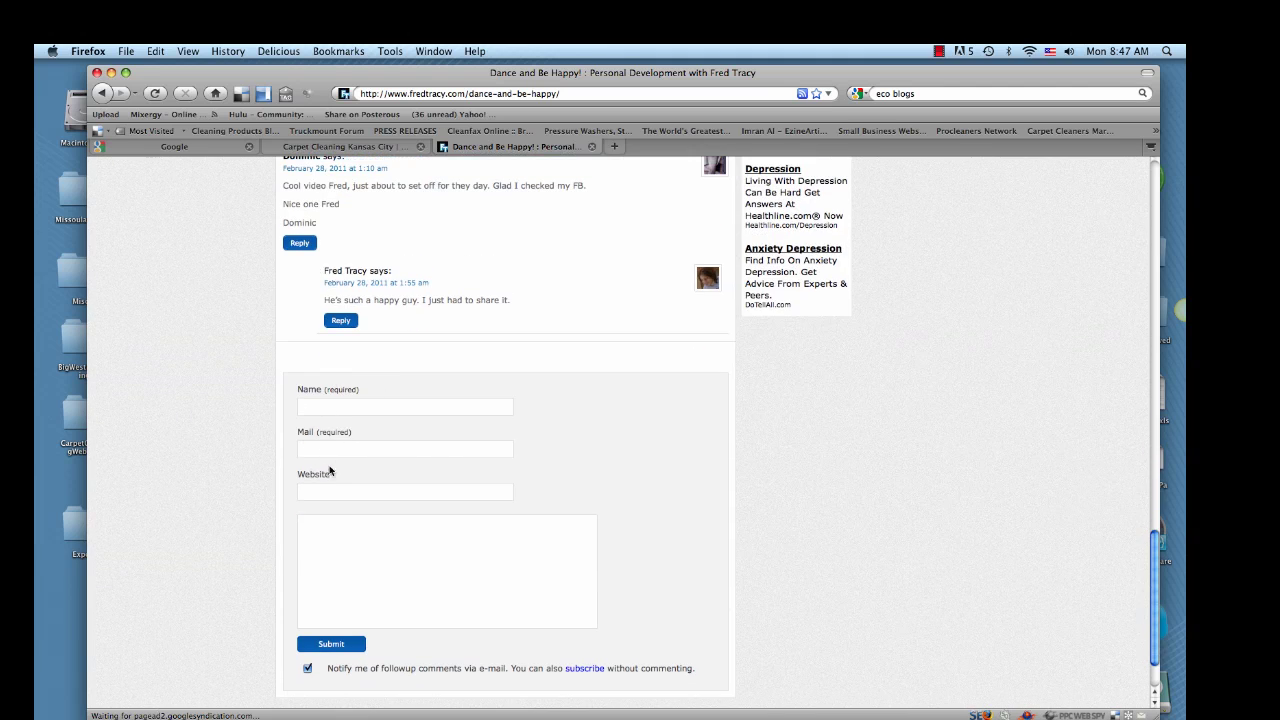
Fill Name, Mail and Website from saved suggestions: the keyword name, the e-mail, carpetcleaningkansascity.org
{"action": "left_click", "coordinate": [334, 405]}
{"action": "type", "text": "Joe"}
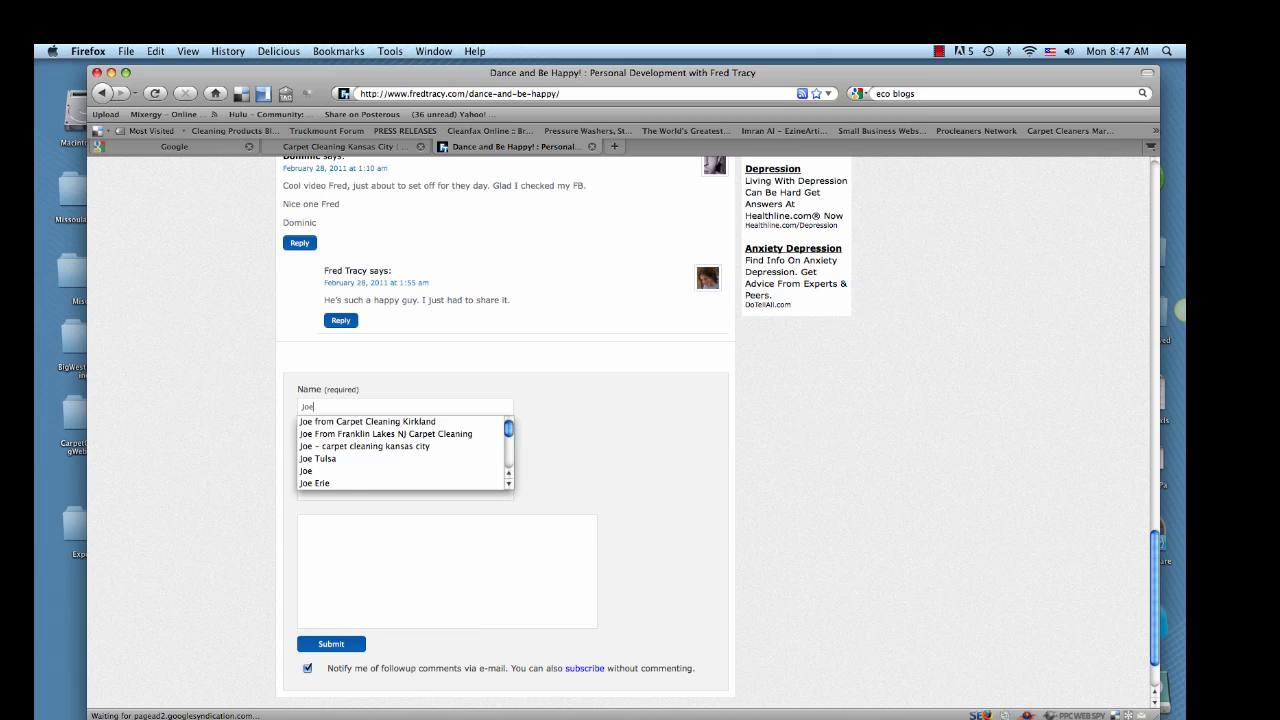
{"action": "type", "text": " -"}
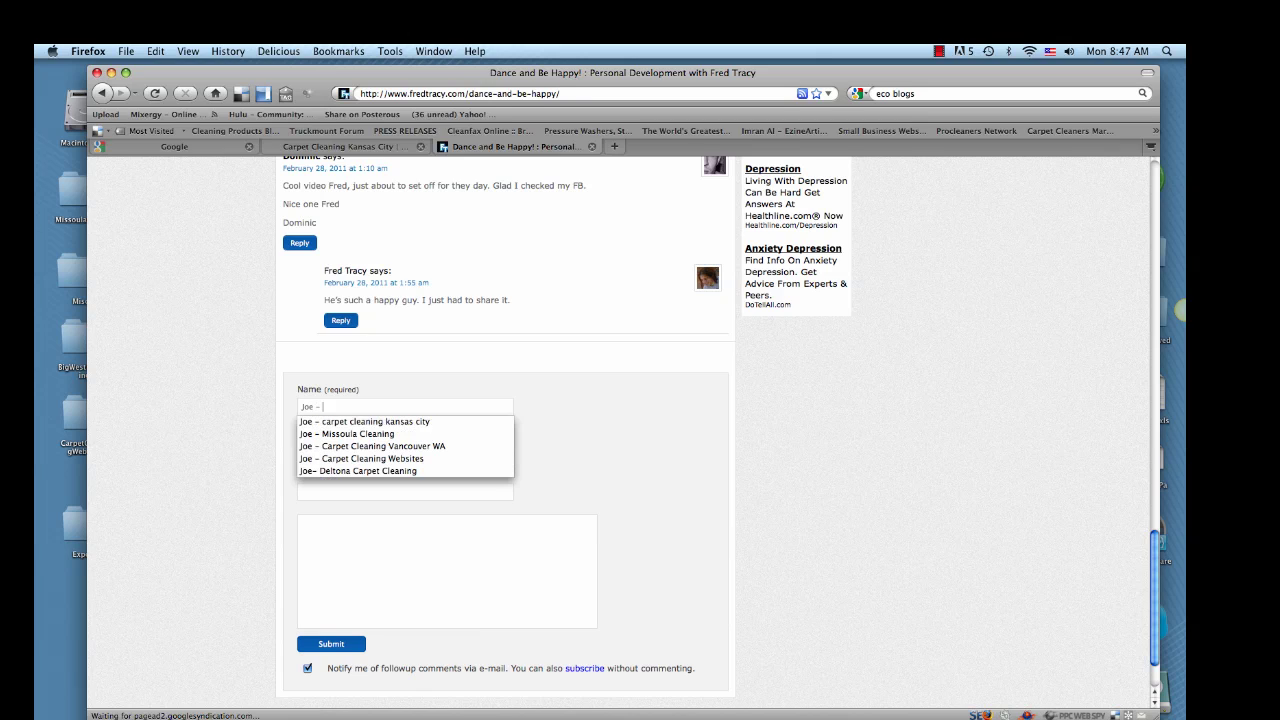
{"action": "key", "text": "Down"}
{"action": "key", "text": "Return"}
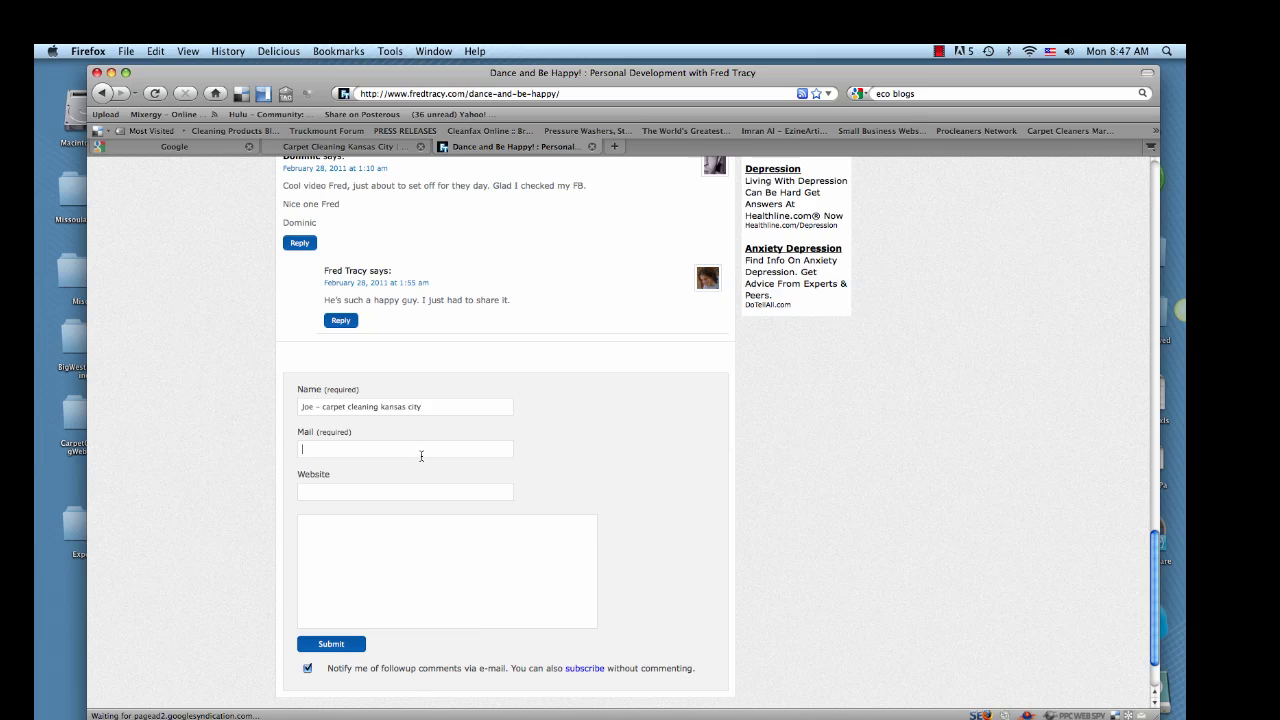
{"action": "left_click", "coordinate": [421, 455]}
{"action": "type", "text": "jb"}
{"action": "key", "text": "Down"}
{"action": "key", "text": "Return"}
{"action": "left_click", "coordinate": [422, 495]}
{"action": "type", "text": "h"}
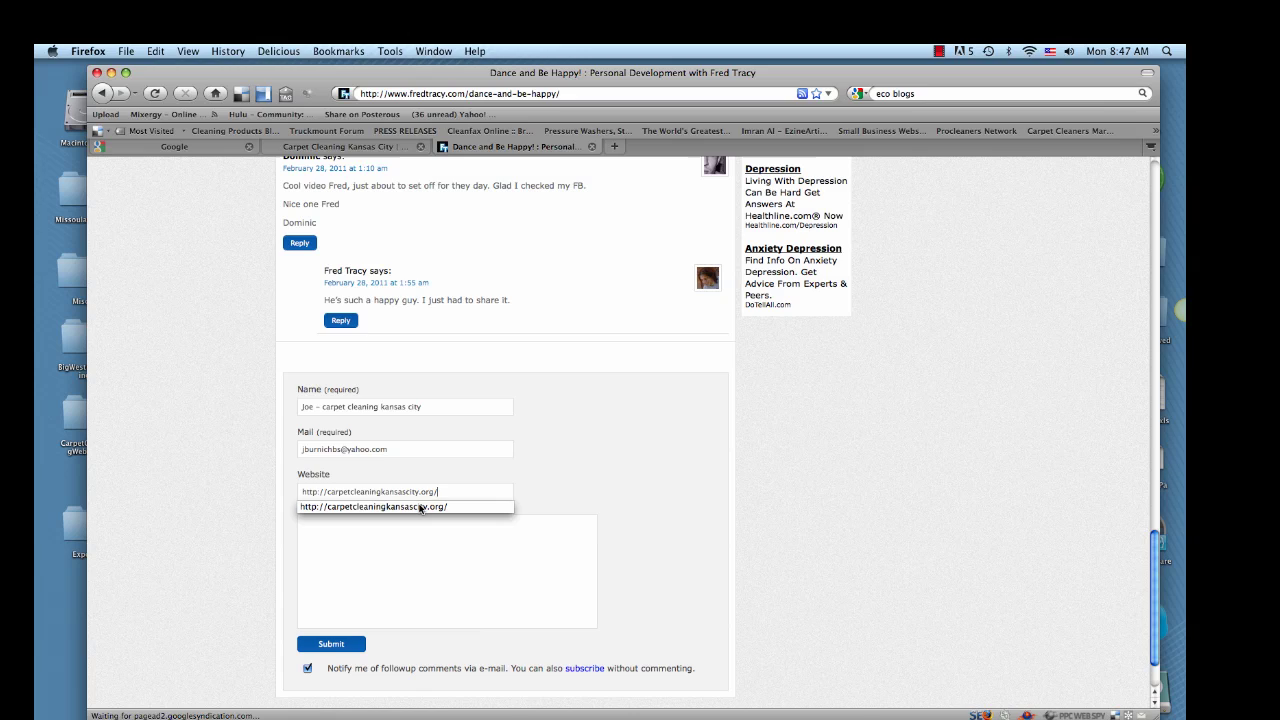
{"action": "key", "text": "Down"}
{"action": "key", "text": "Return"}
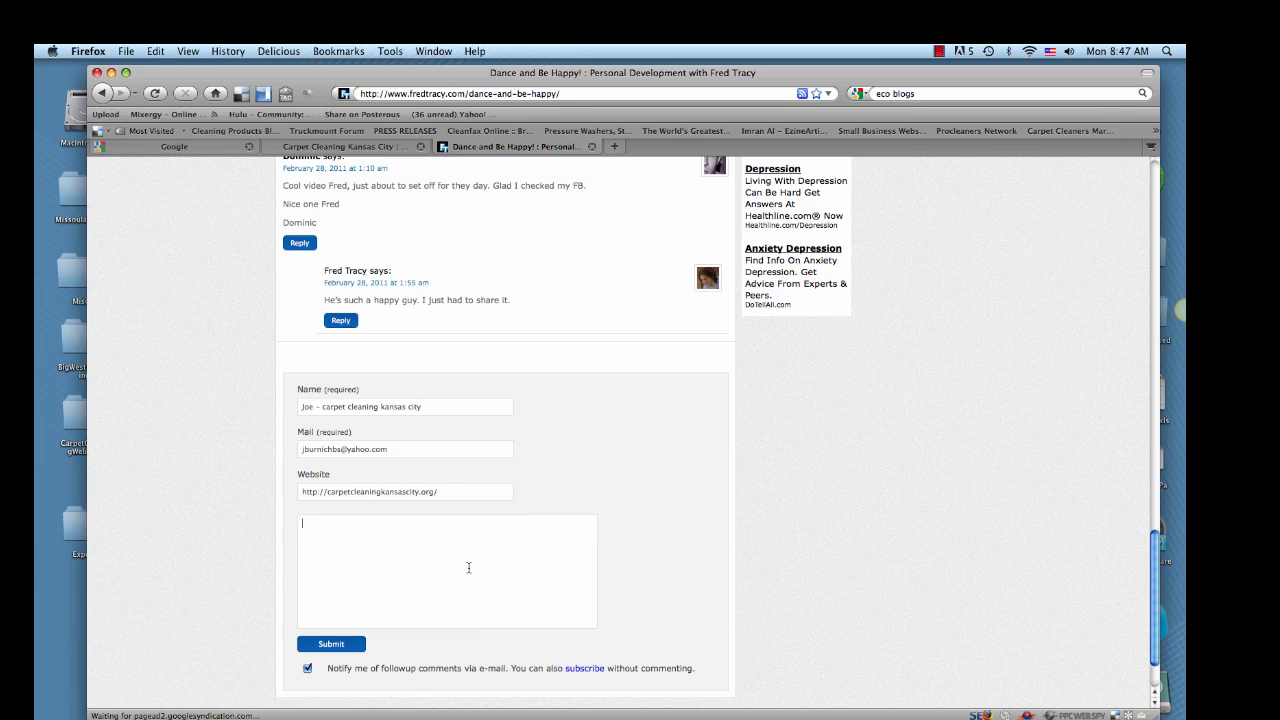
Submit a comment thanking the author: 'Very inspirational, thanks for sharing… Love it!'
{"action": "type", "text": "Very inspirational, thanks for shwa"}
{"action": "key", "text": "BackSpace"}
{"action": "key", "text": "BackSpace"}
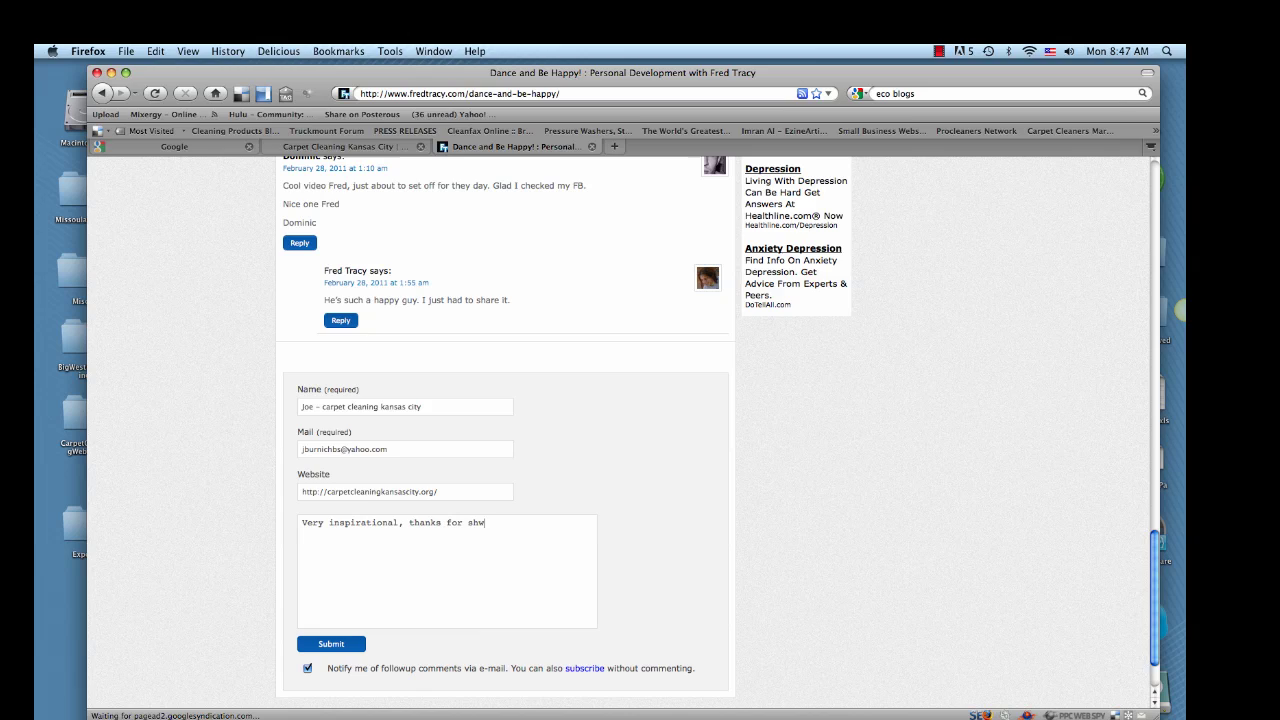
{"action": "type", "text": "aring Fred. Love it!"}
{"action": "left_click", "coordinate": [336, 645]}
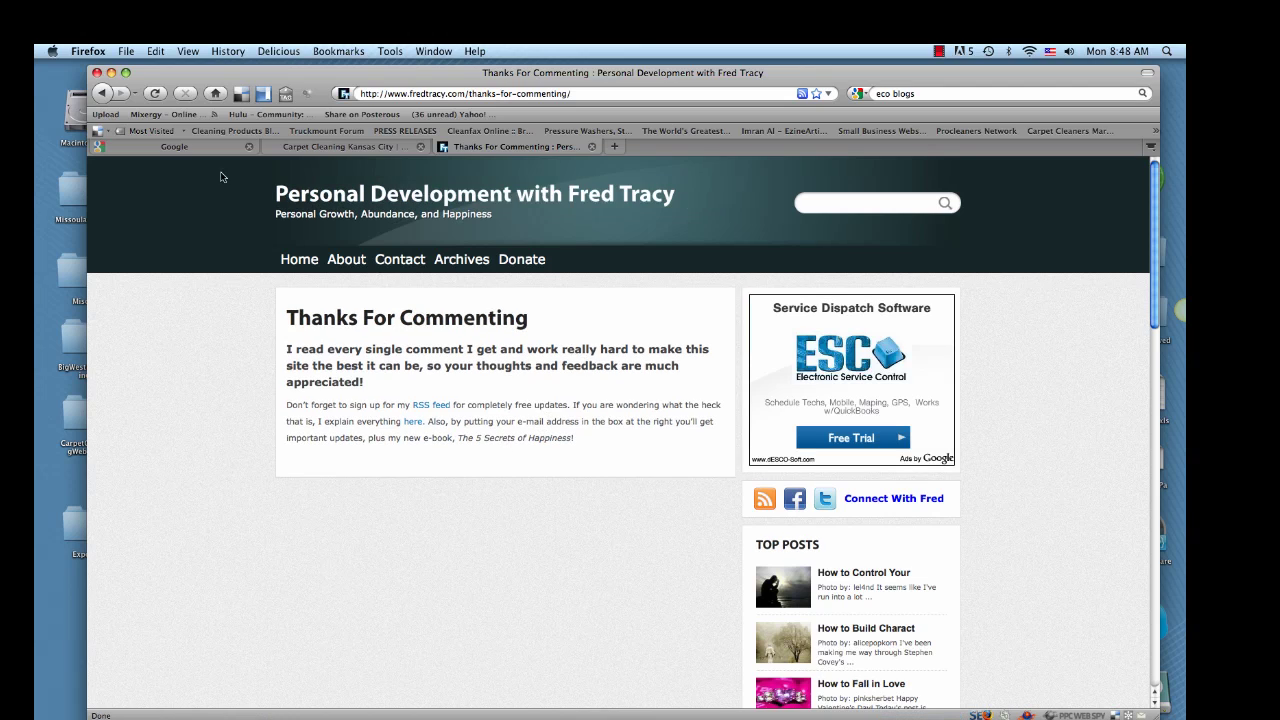
Go back to the Dance and Be Happy! responses and open another commenter's site, soleamplify.com, scrolling its productivity posts
{"action": "left_click", "coordinate": [103, 93]}
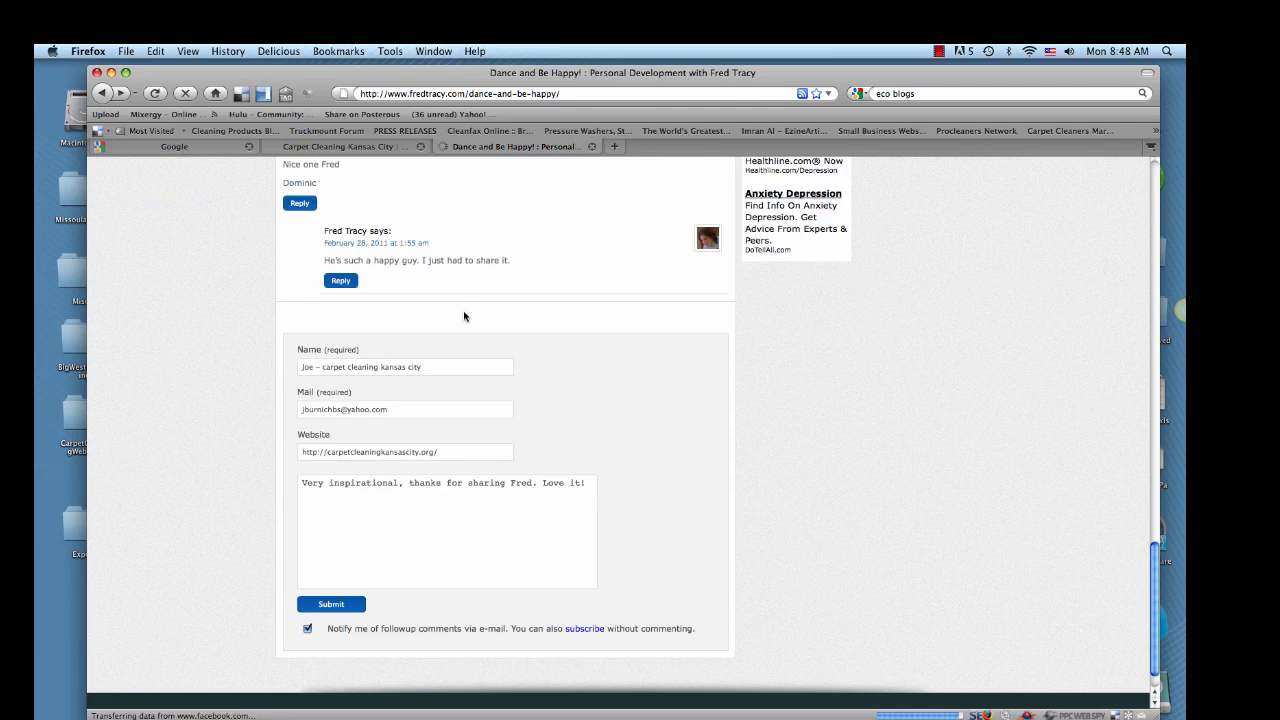
{"action": "scroll", "coordinate": [547, 322], "scroll_direction": "up", "scroll_amount": 3}
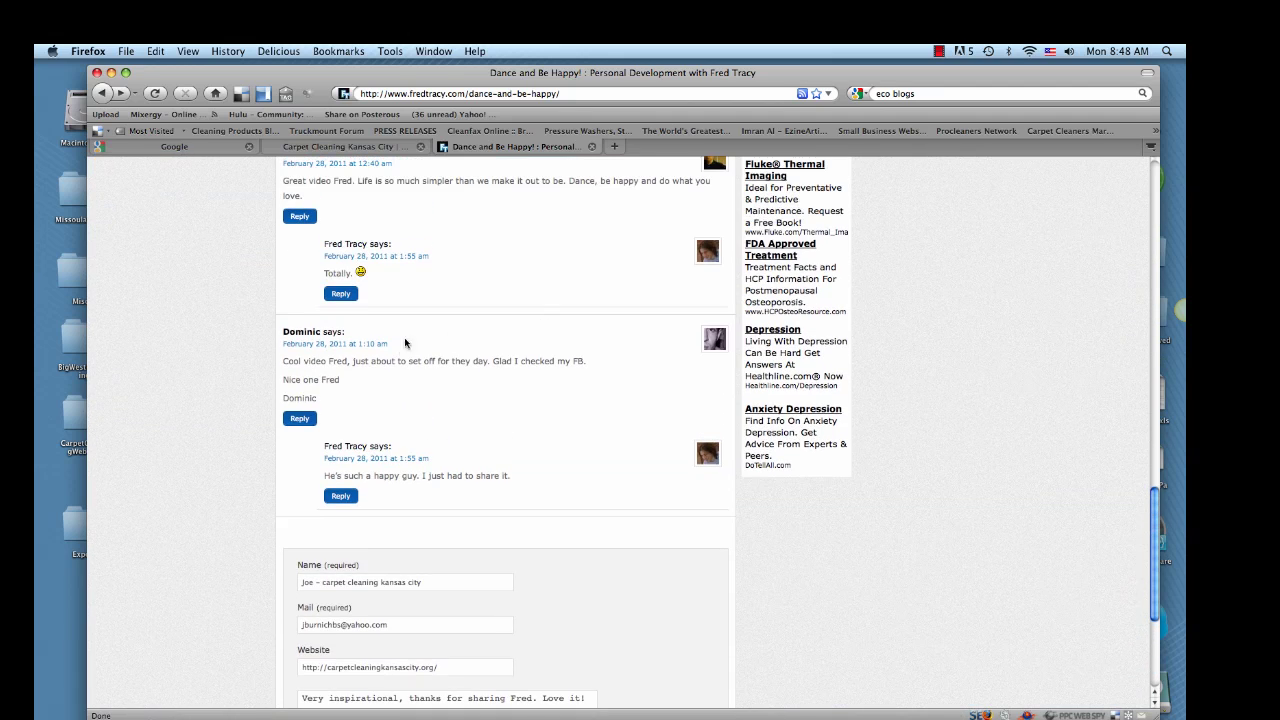
{"action": "scroll", "coordinate": [466, 324], "scroll_direction": "up", "scroll_amount": 2}
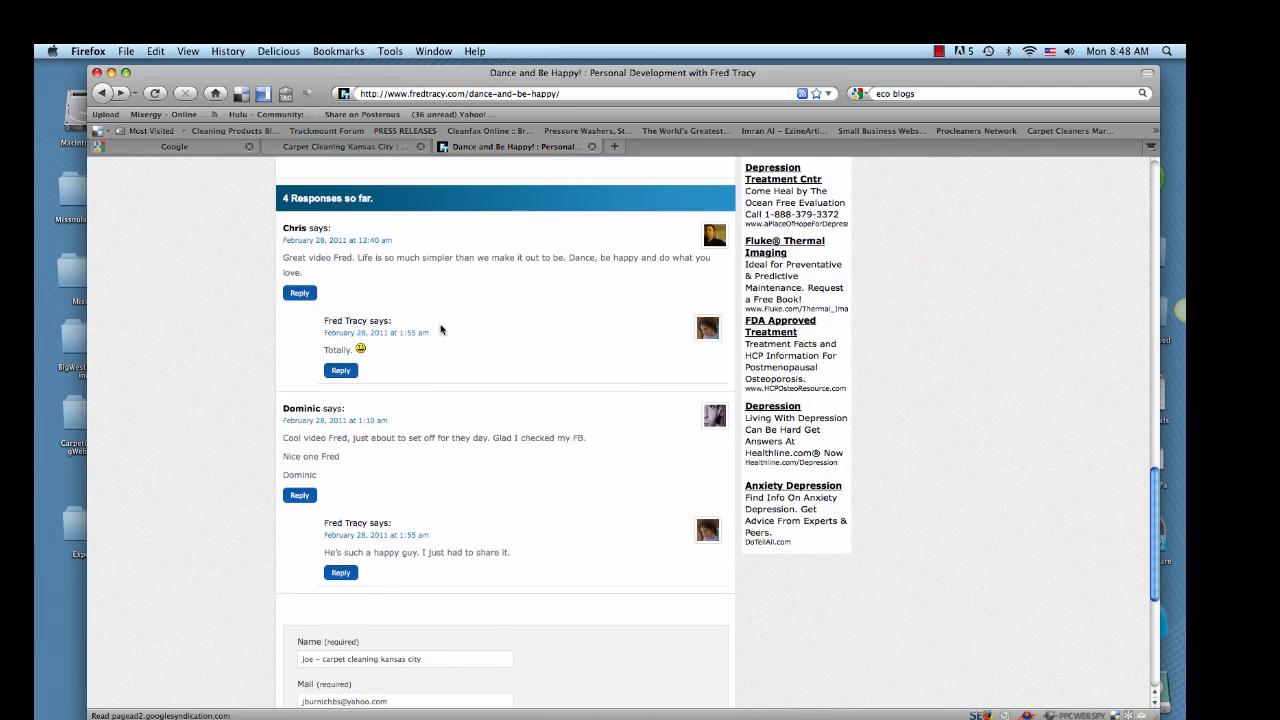
{"action": "left_click", "coordinate": [309, 412]}
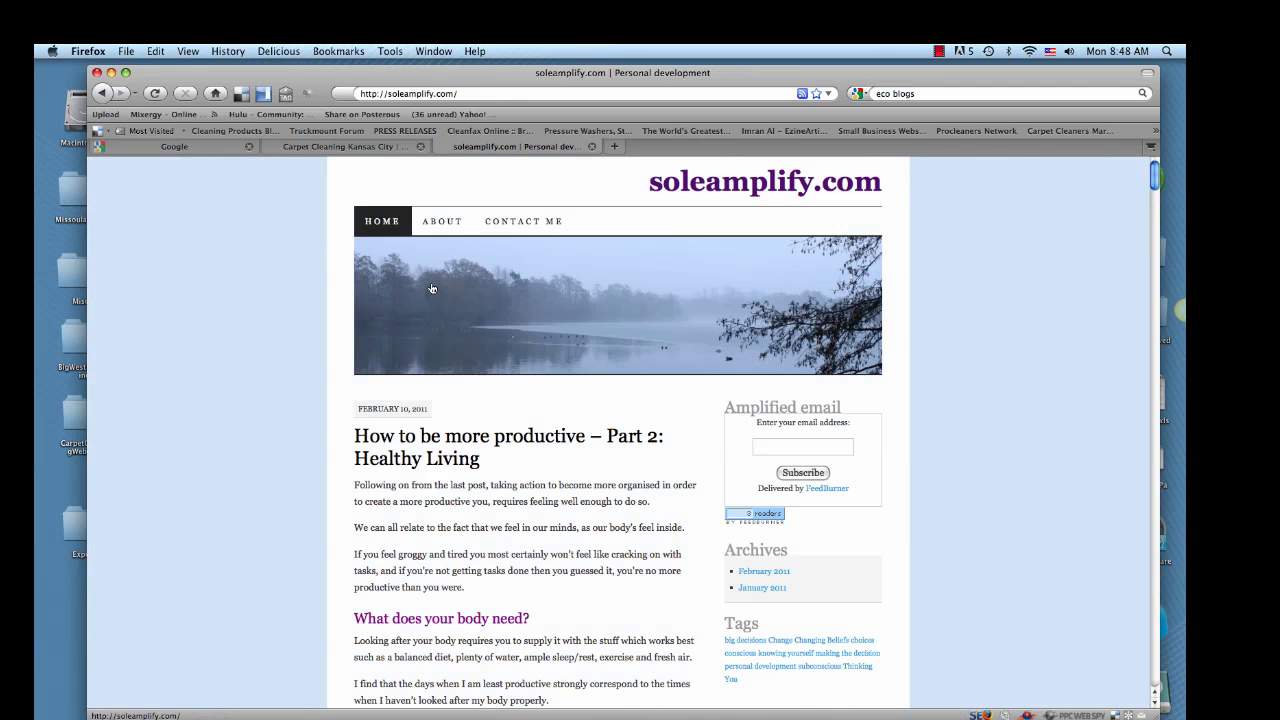
{"action": "scroll", "coordinate": [312, 350], "scroll_direction": "down", "scroll_amount": 4}
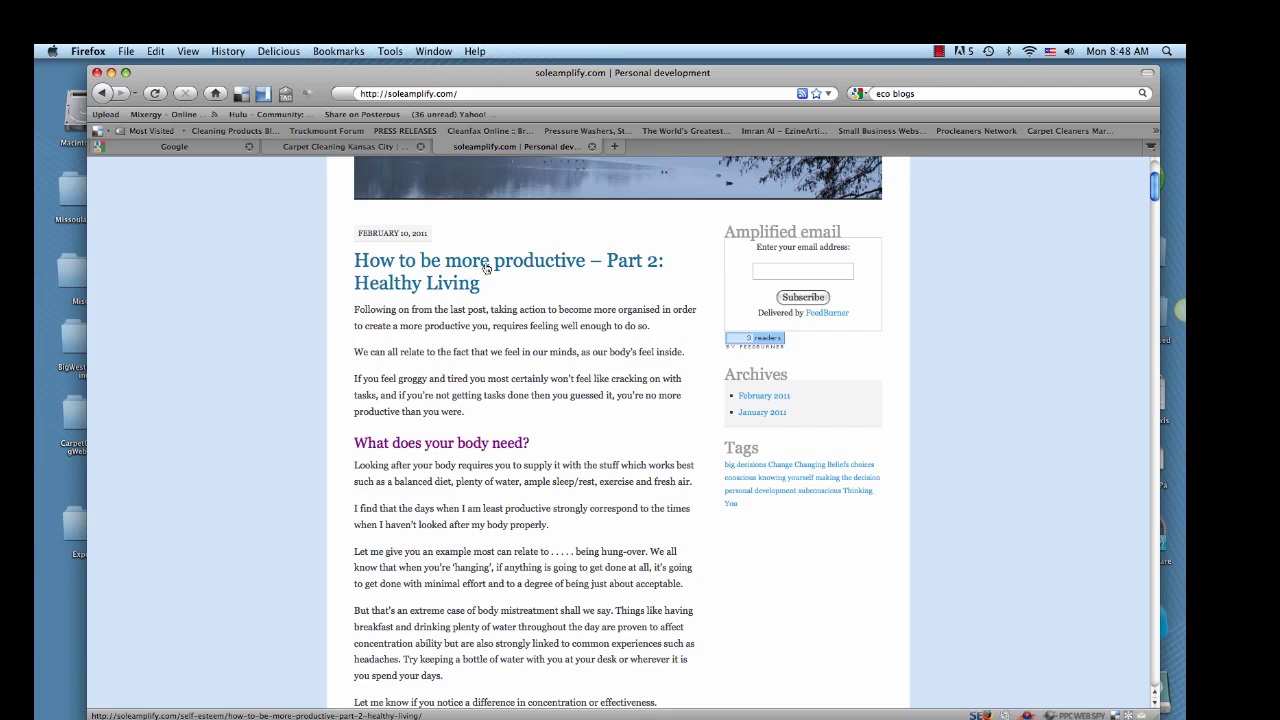
{"action": "scroll", "coordinate": [281, 350], "scroll_direction": "down", "scroll_amount": 2}
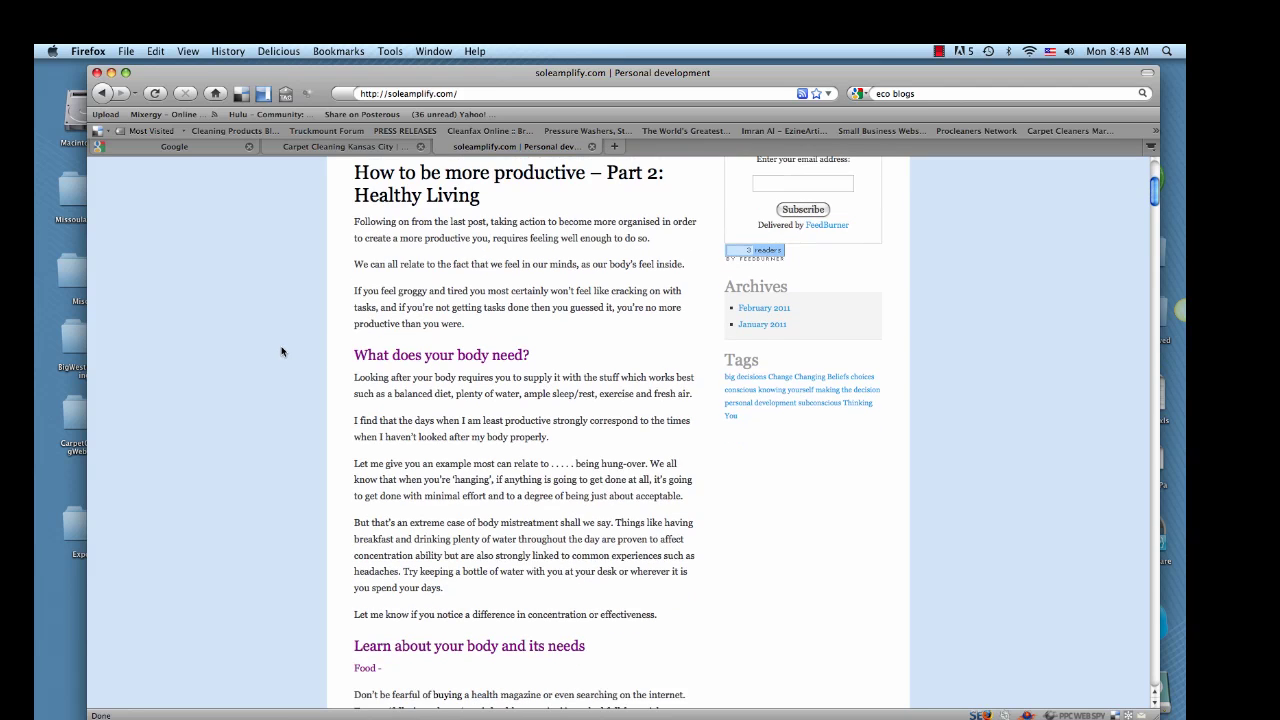
{"action": "scroll", "coordinate": [281, 351], "scroll_direction": "down", "scroll_amount": 12}
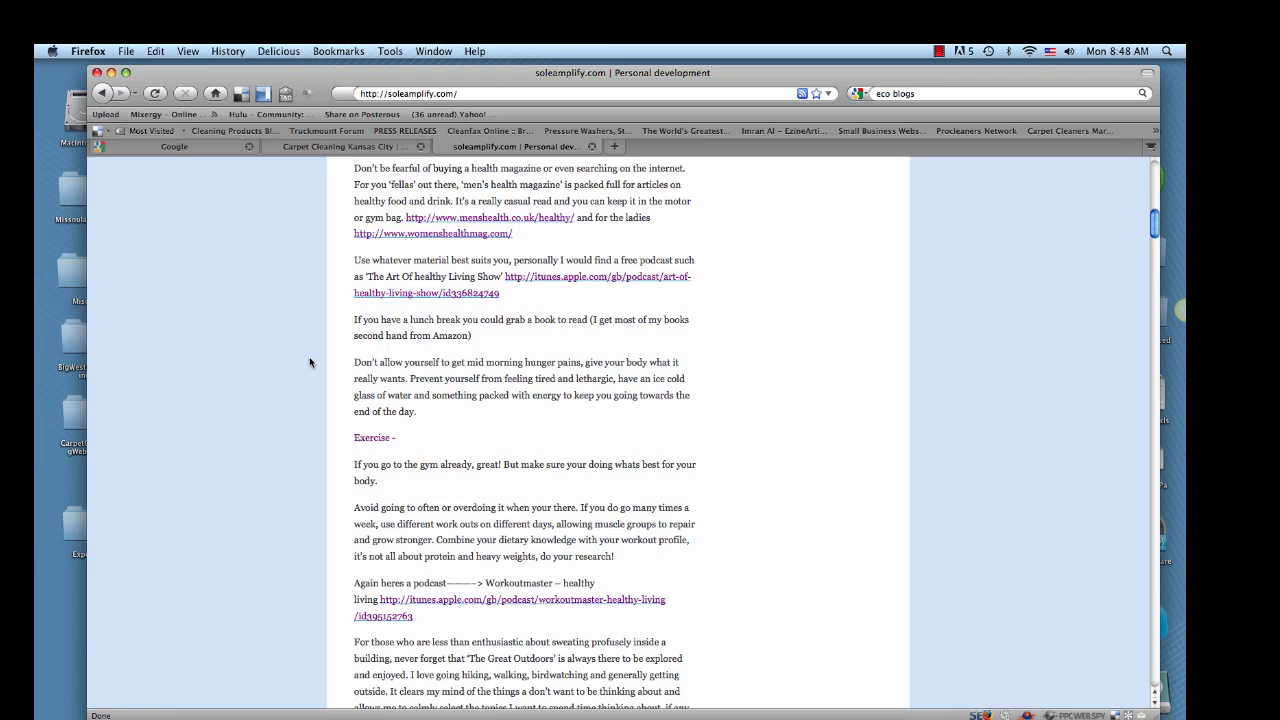
{"action": "scroll", "coordinate": [310, 363], "scroll_direction": "down", "scroll_amount": 20}
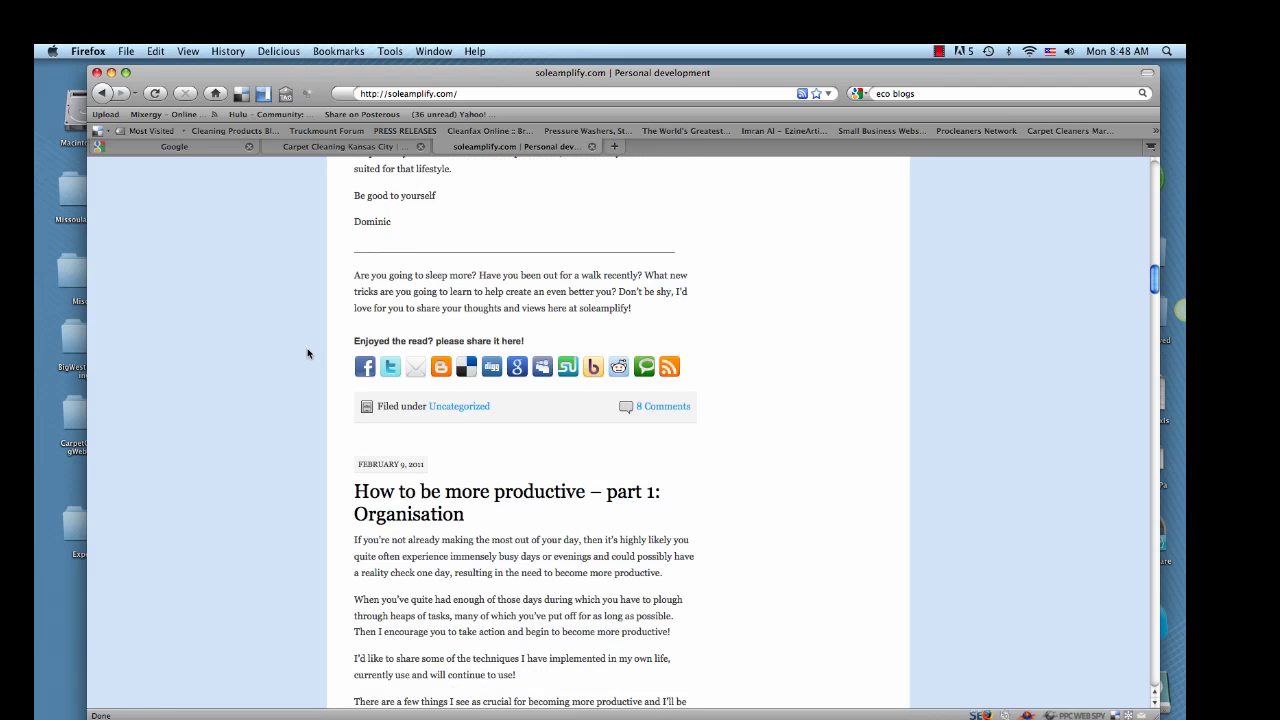
{"action": "scroll", "coordinate": [308, 353], "scroll_direction": "down", "scroll_amount": 1}
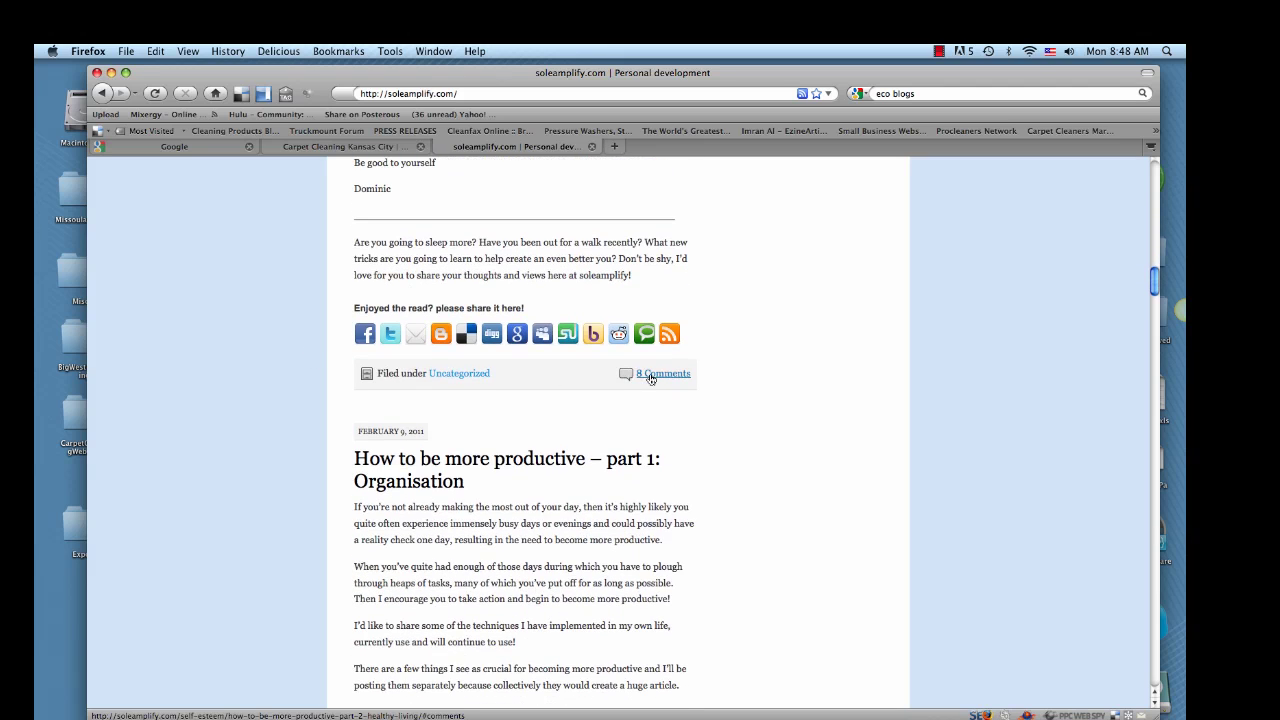
Open the 8 comments on the Healthy Living post and scroll down to the Leave a Reply form
{"action": "left_click", "coordinate": [653, 377]}
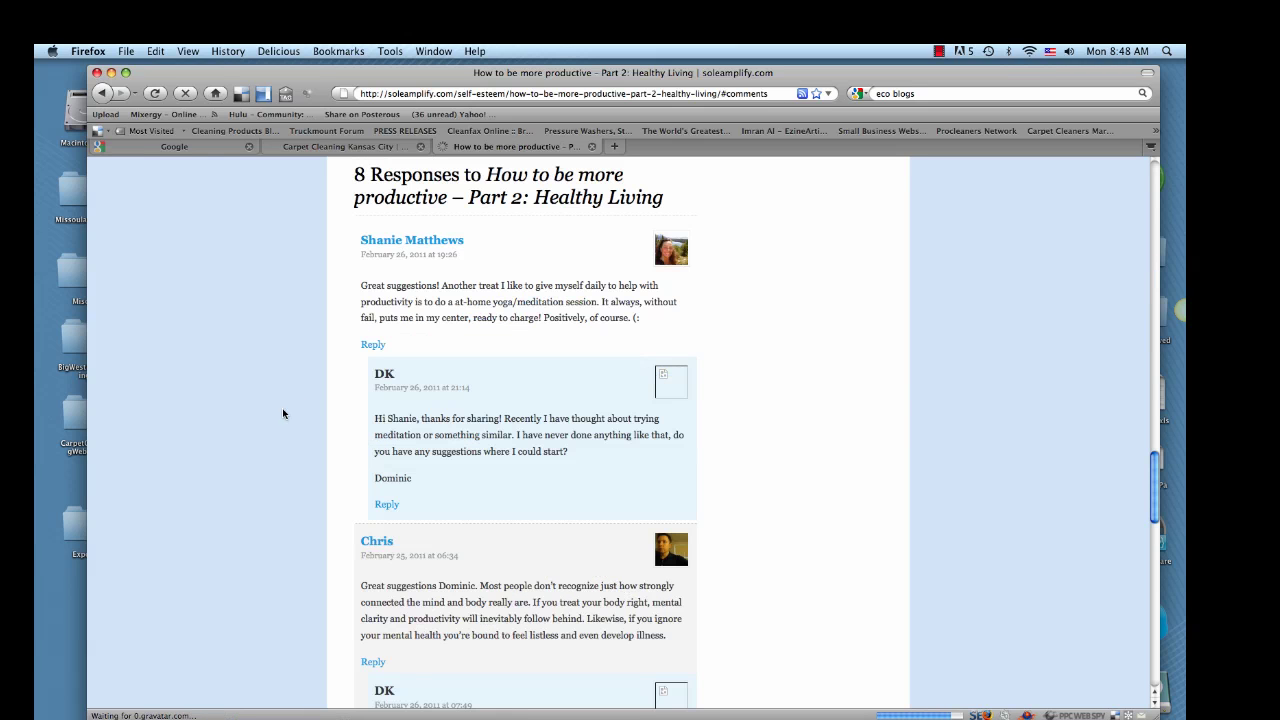
{"action": "scroll", "coordinate": [277, 405], "scroll_direction": "down", "scroll_amount": 2}
{"action": "scroll", "coordinate": [274, 400], "scroll_direction": "down", "scroll_amount": 10}
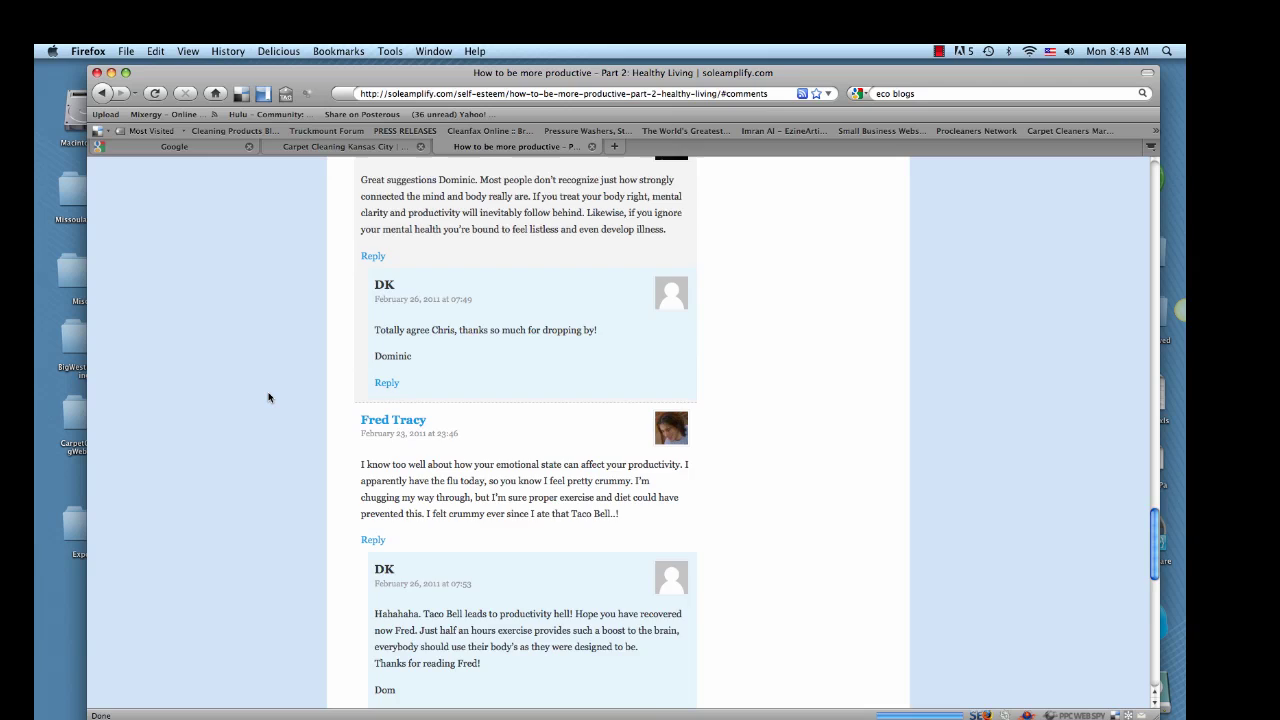
{"action": "scroll", "coordinate": [268, 397], "scroll_direction": "down", "scroll_amount": 10}
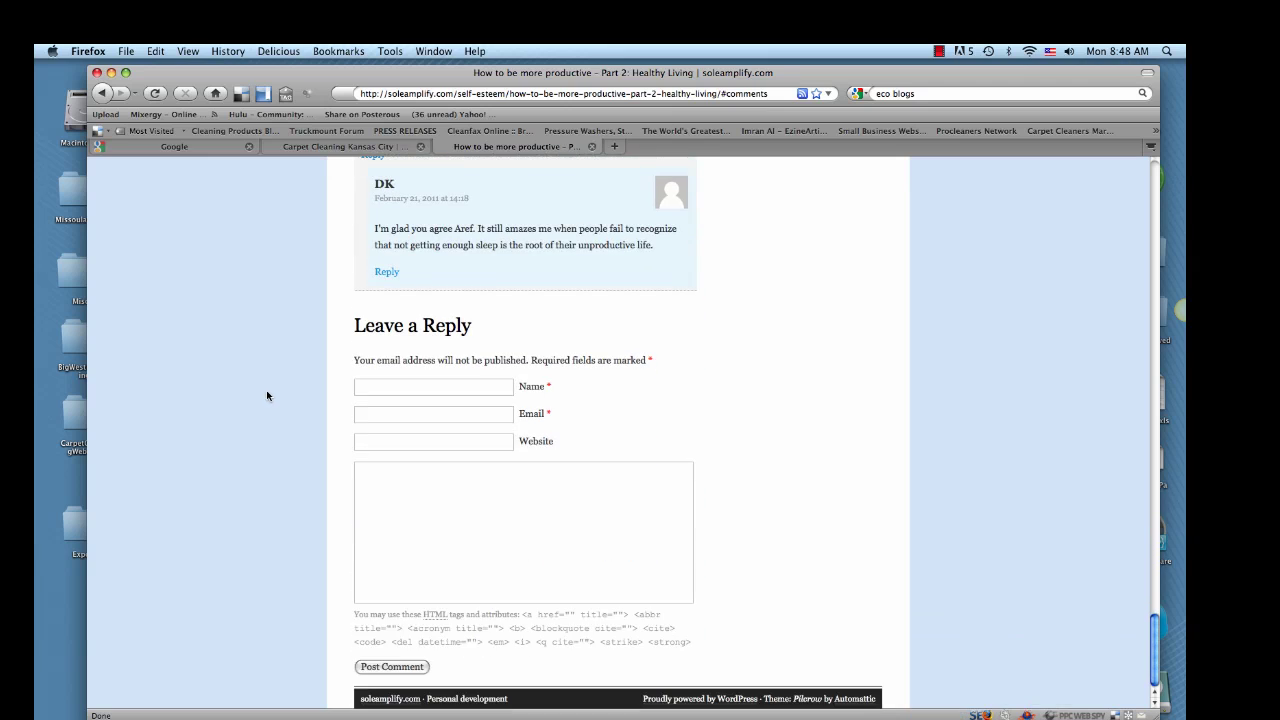
Check the reply form's Name, Email and Website fields, then return up to the comments
{"action": "left_click", "coordinate": [414, 390]}
{"action": "left_click", "coordinate": [407, 418]}
{"action": "left_click", "coordinate": [404, 441]}
{"action": "scroll", "coordinate": [703, 466], "scroll_direction": "up", "scroll_amount": 5}
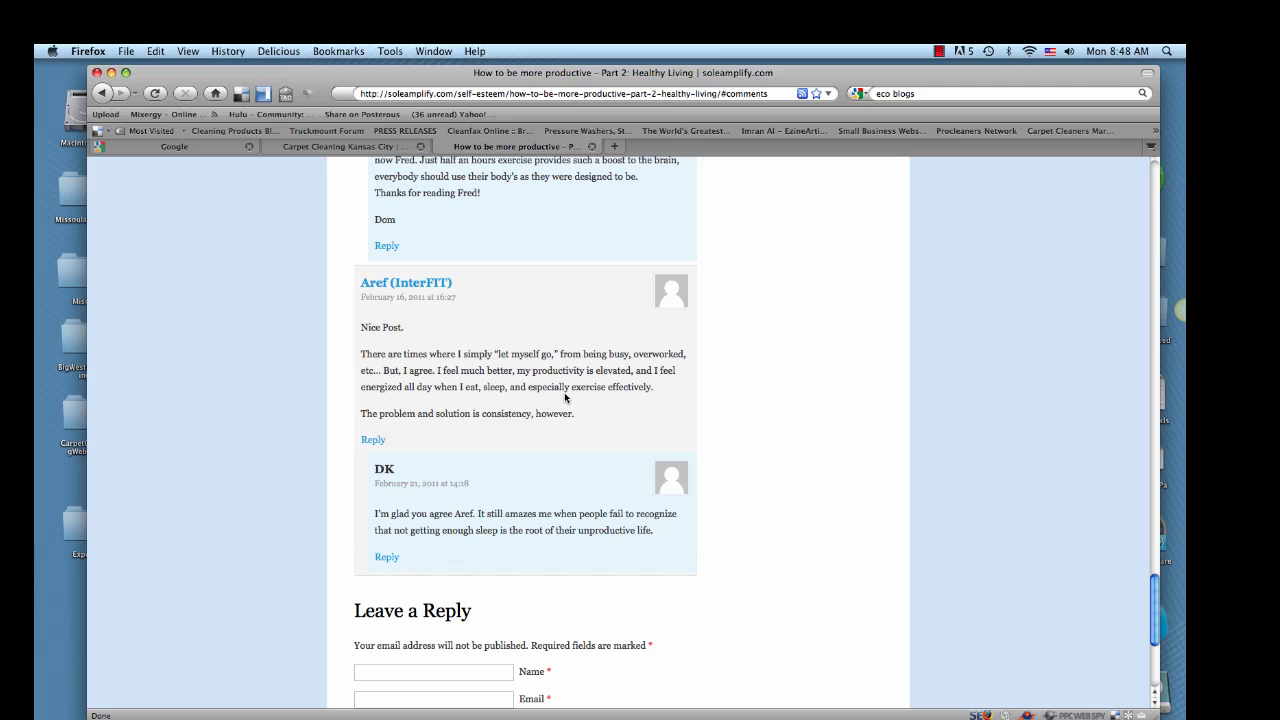
{"action": "scroll", "coordinate": [842, 399], "scroll_direction": "up", "scroll_amount": 15}
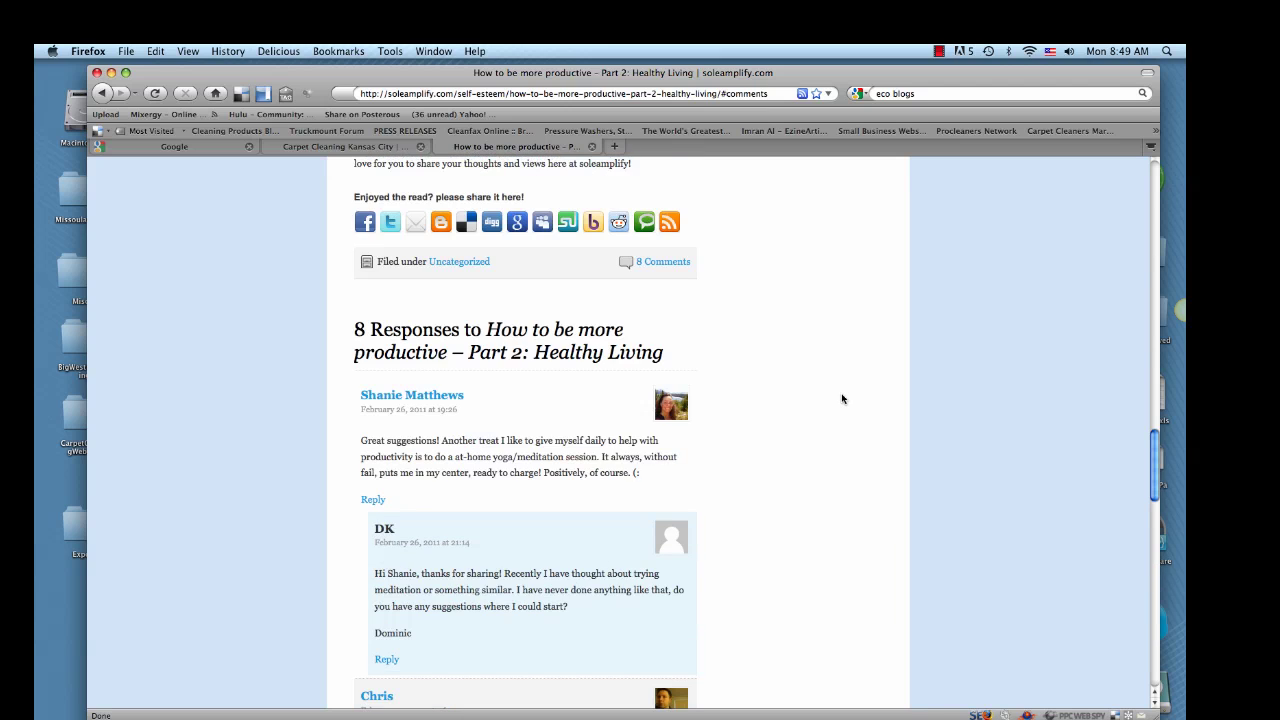
{"action": "scroll", "coordinate": [842, 399], "scroll_direction": "up", "scroll_amount": 15}
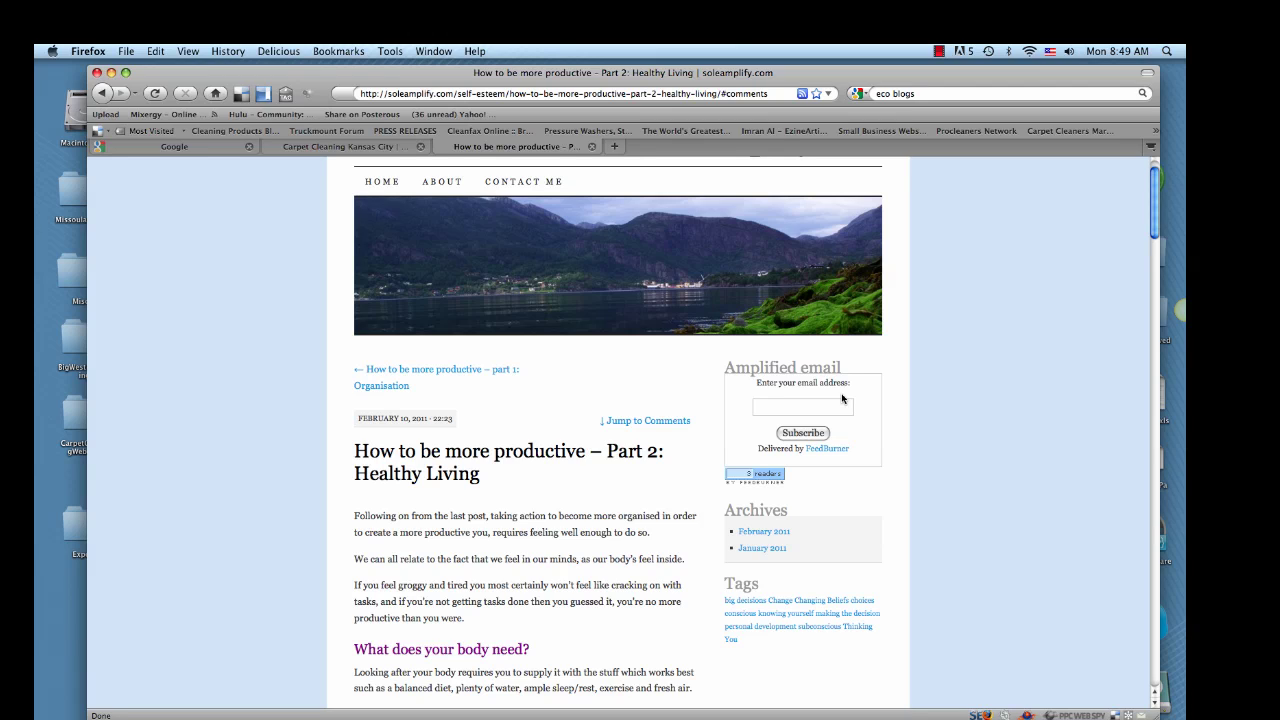
{"action": "left_click", "coordinate": [939, 51]}
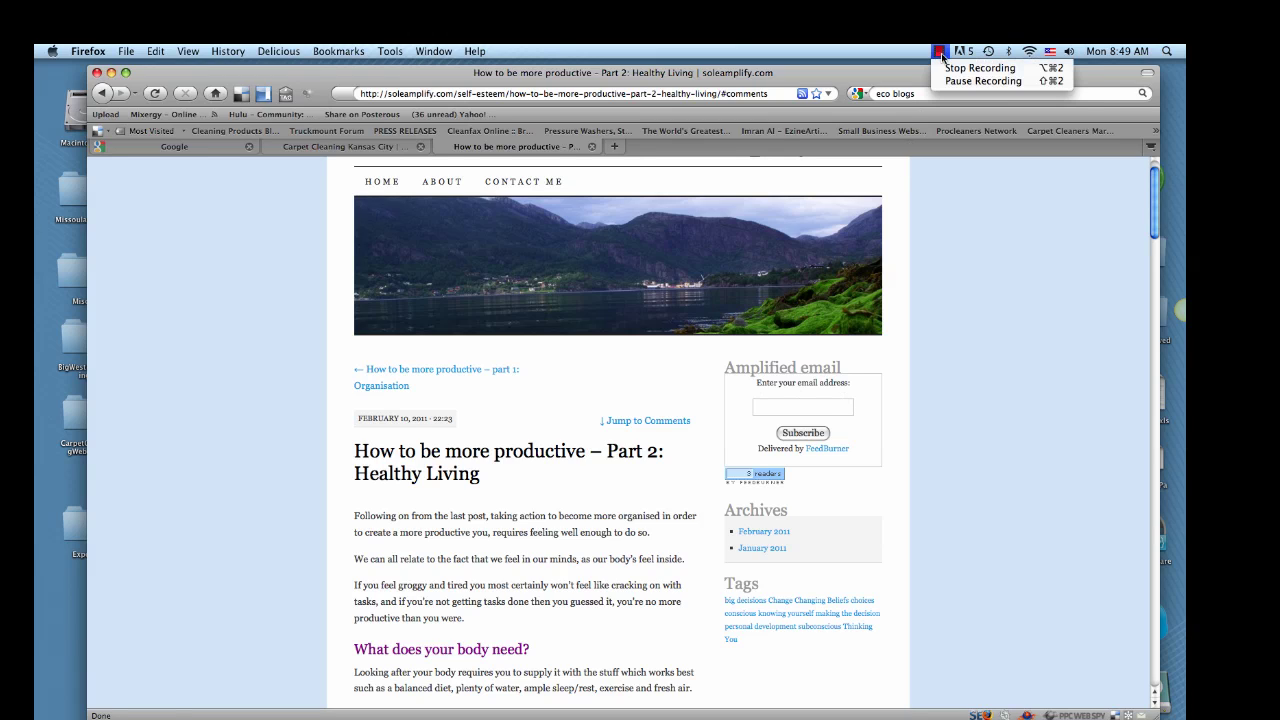